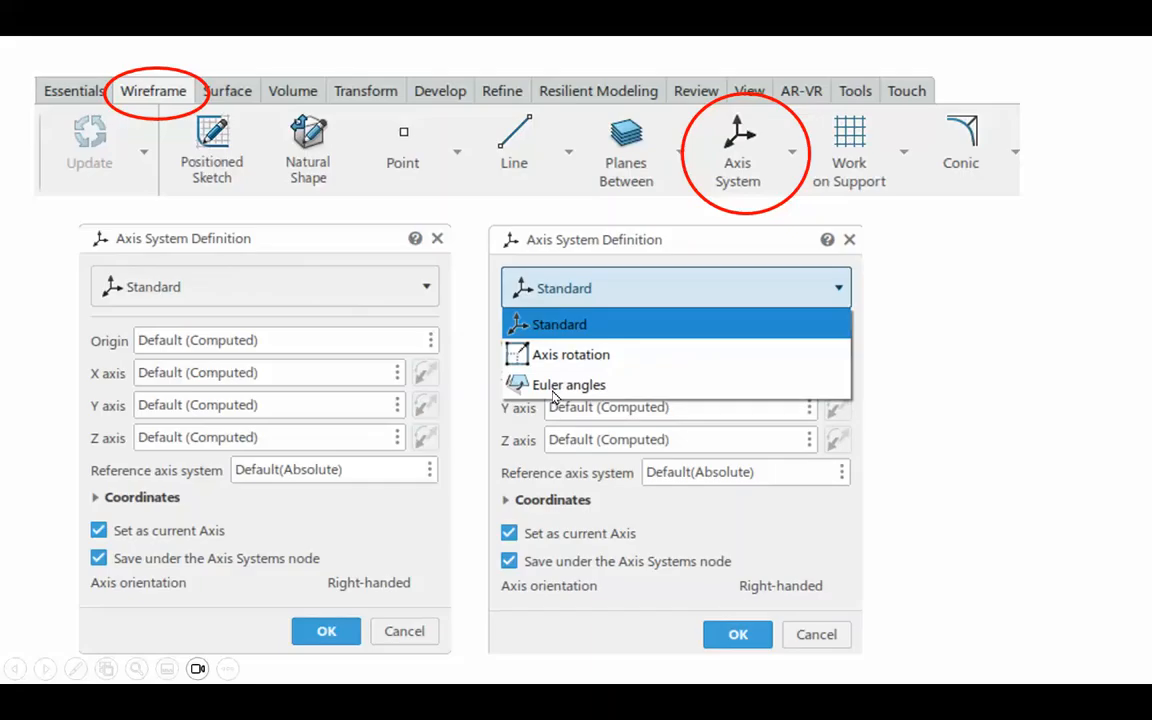
pyautogui.click(1001, 401)
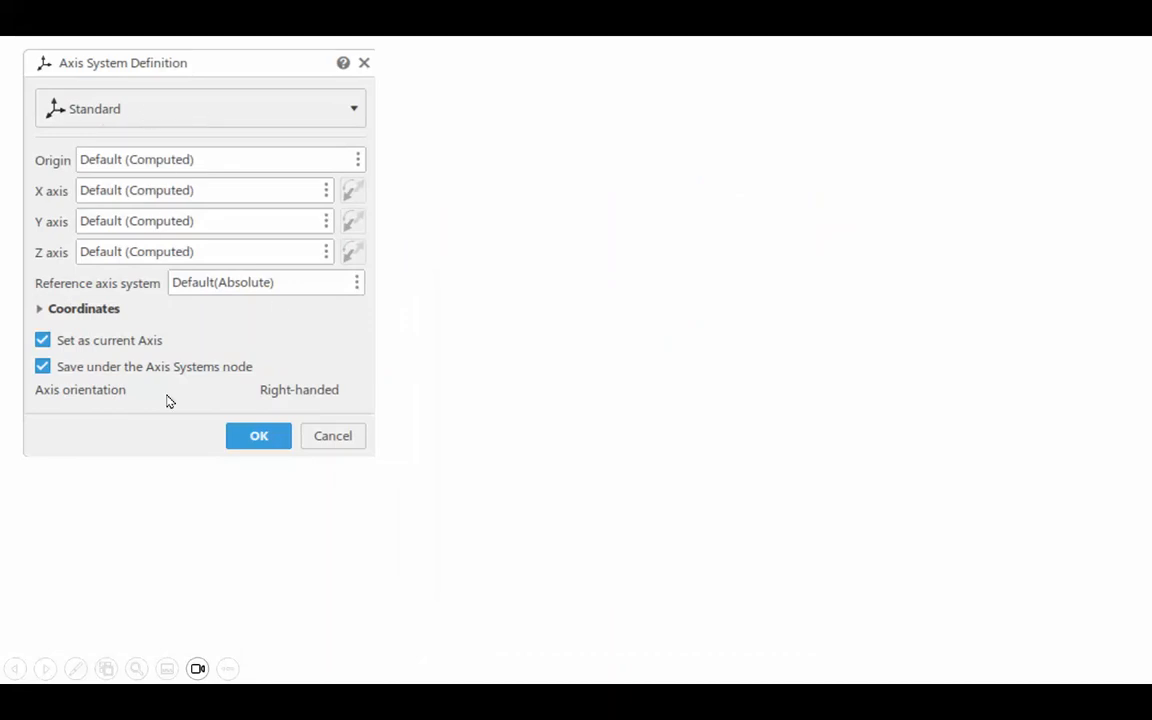
pyautogui.click(506, 250)
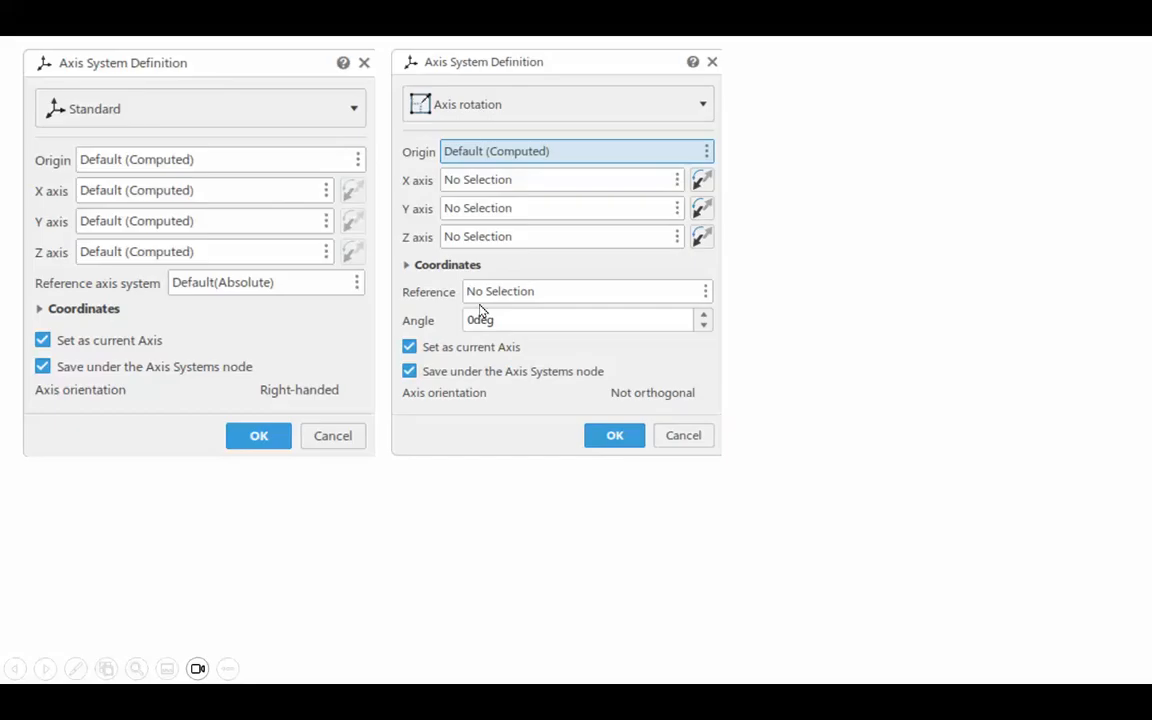
pyautogui.click(862, 406)
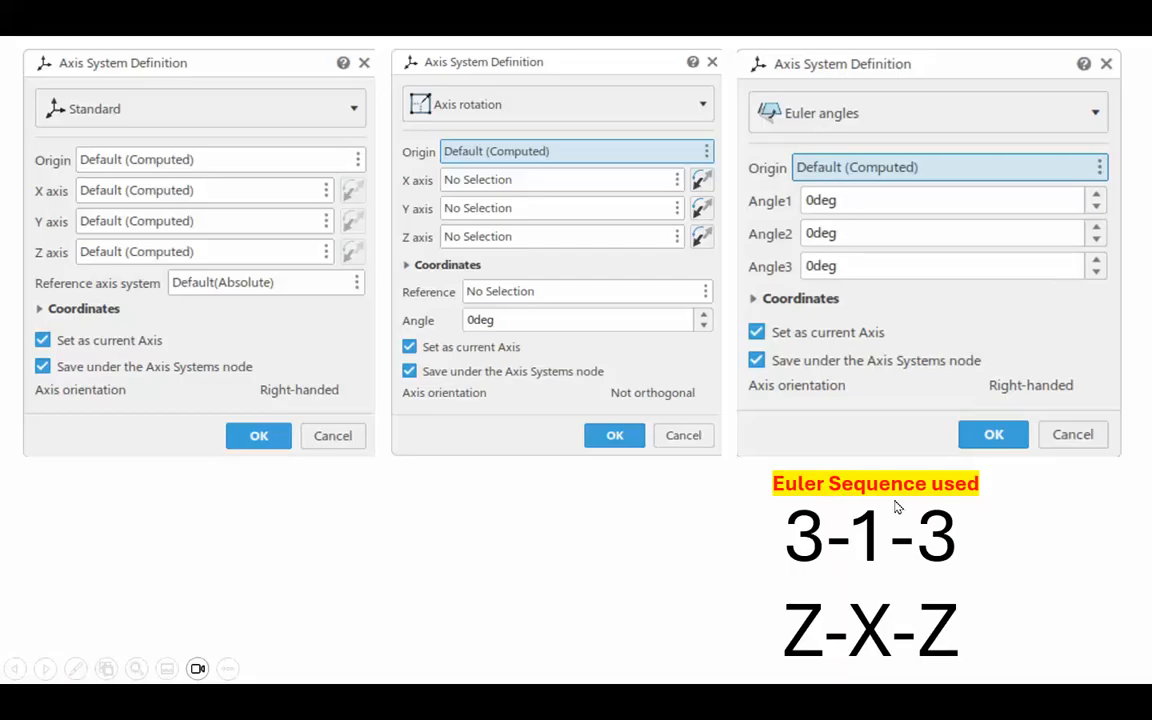
pyautogui.click(1034, 587)
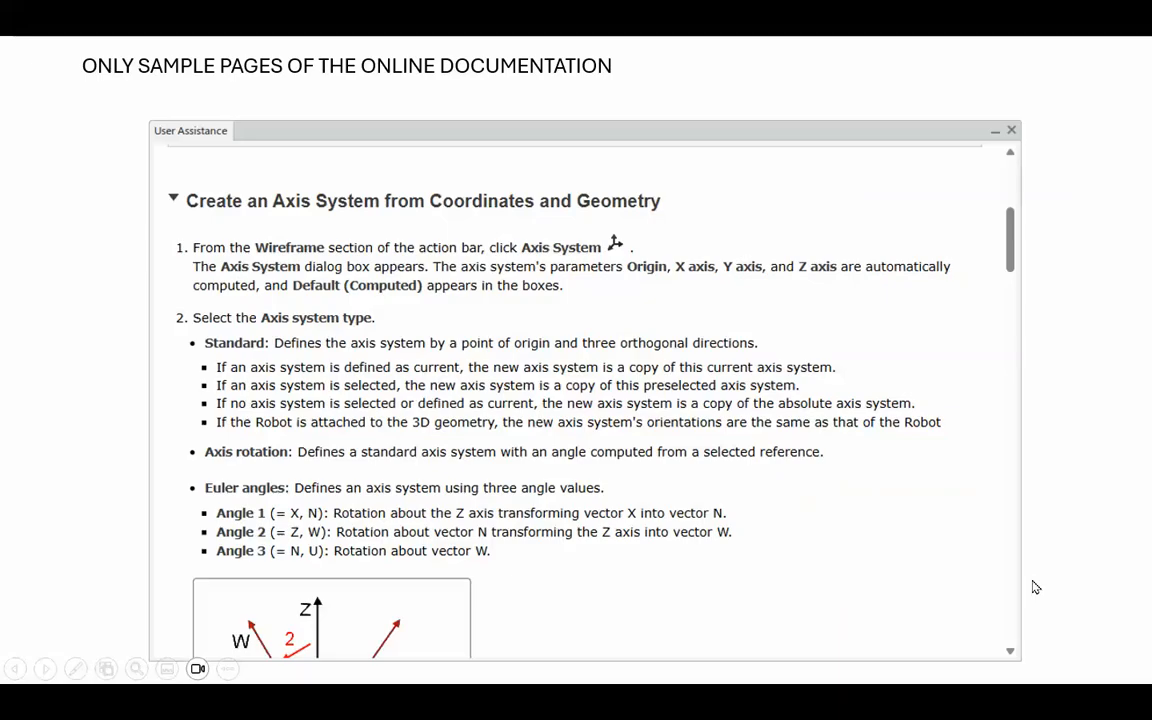
pyautogui.click(868, 561)
pyautogui.click(686, 481)
pyautogui.click(686, 480)
pyautogui.click(686, 480)
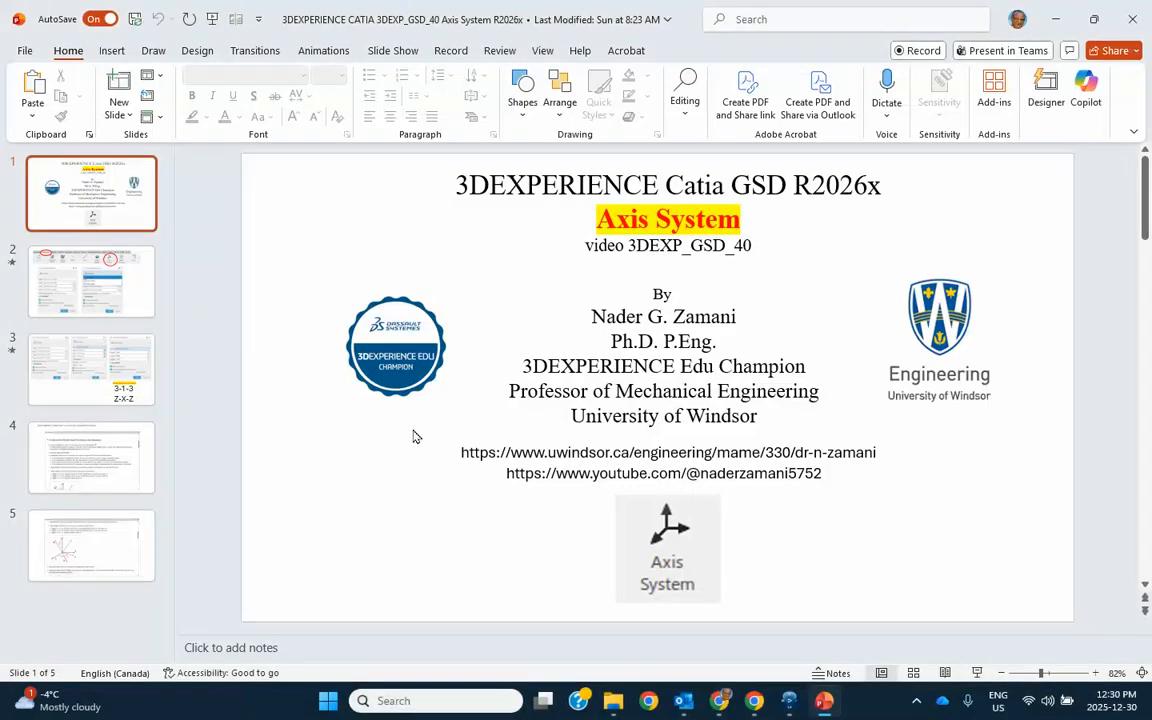
# Switch to 3DEXPERIENCE and start a quick sketch on the xy plane
pyautogui.click(788, 704)
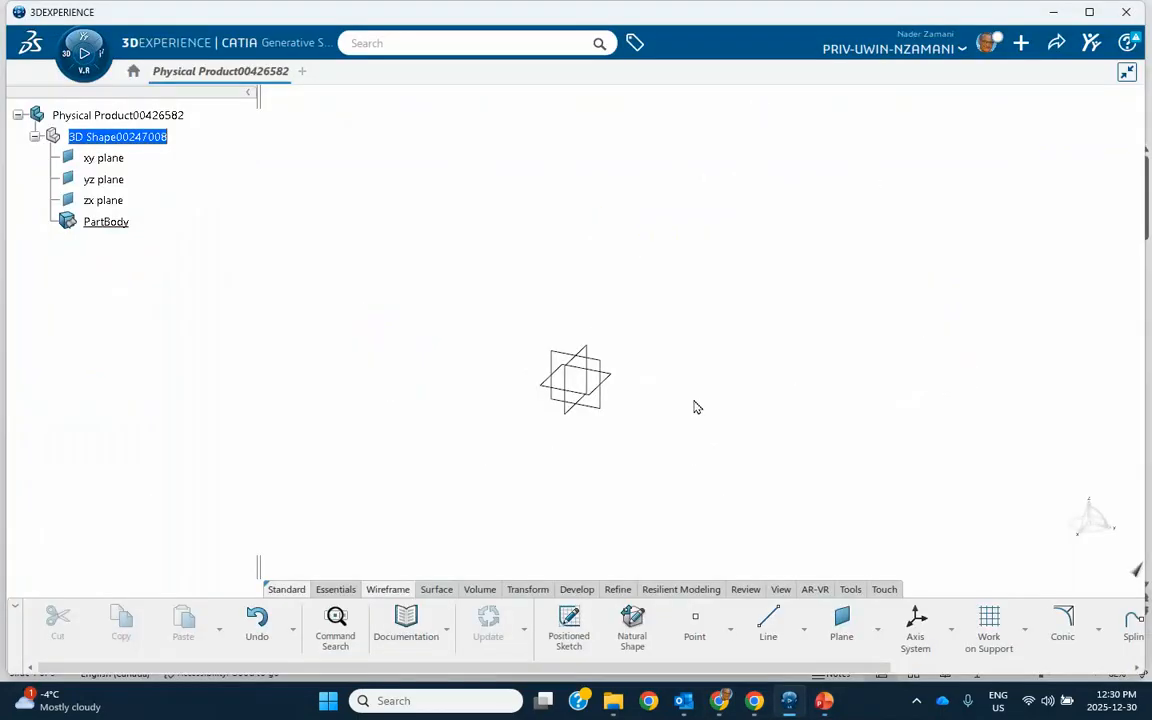
pyautogui.click(614, 378)
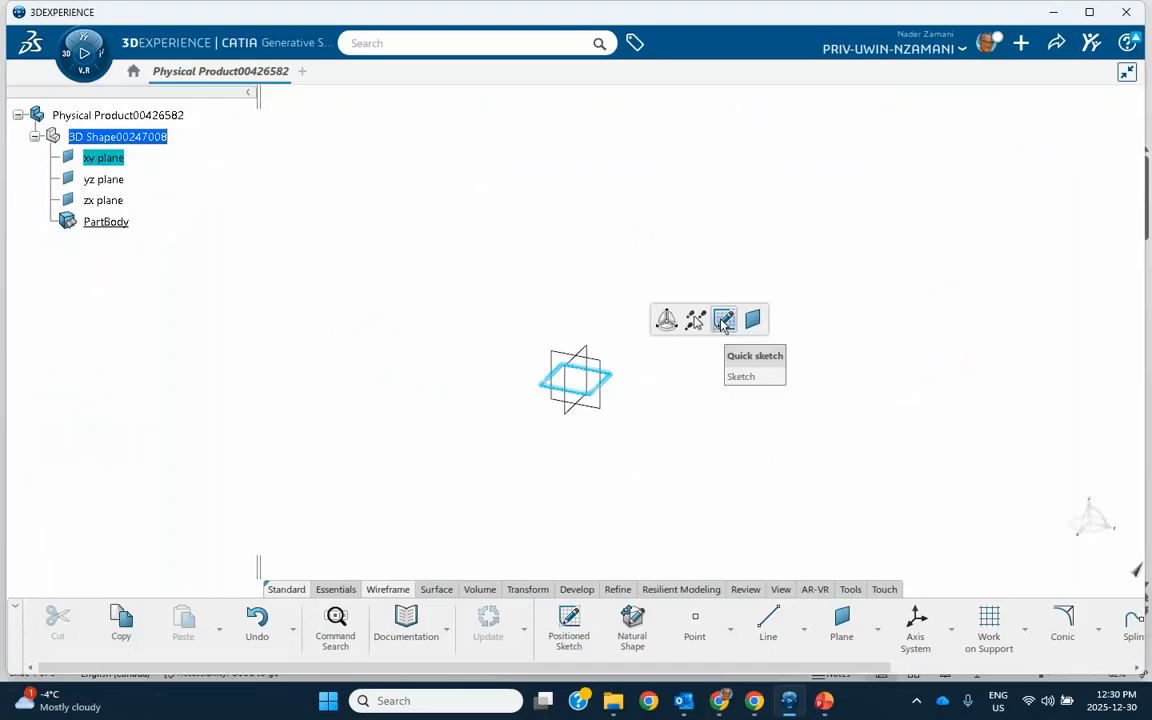
pyautogui.click(704, 319)
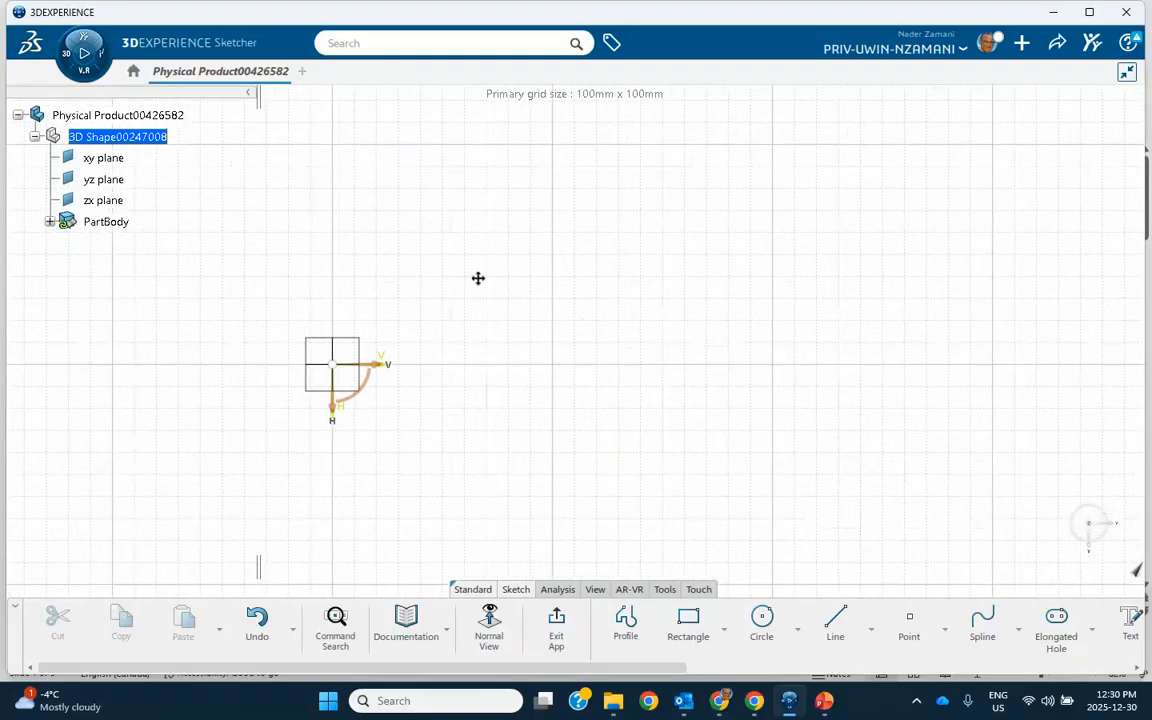
# Sketch a rectangle about 152 mm by 79 mm and exit the sketcher
pyautogui.click(688, 622)
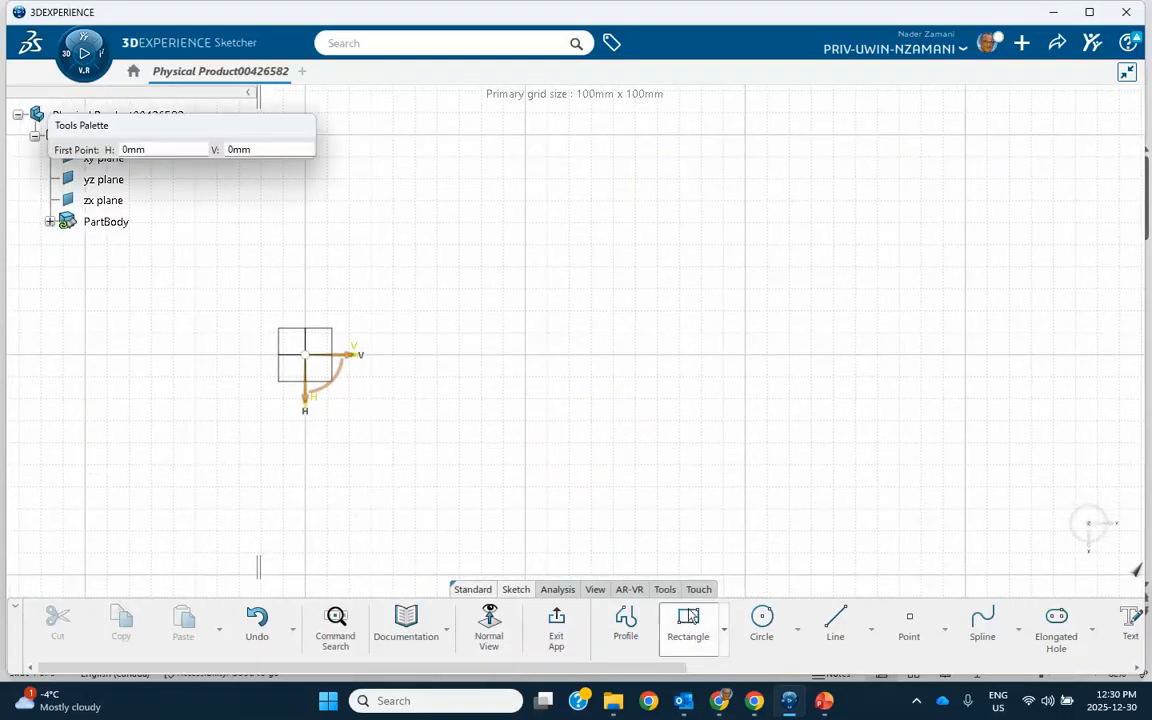
pyautogui.click(600, 270)
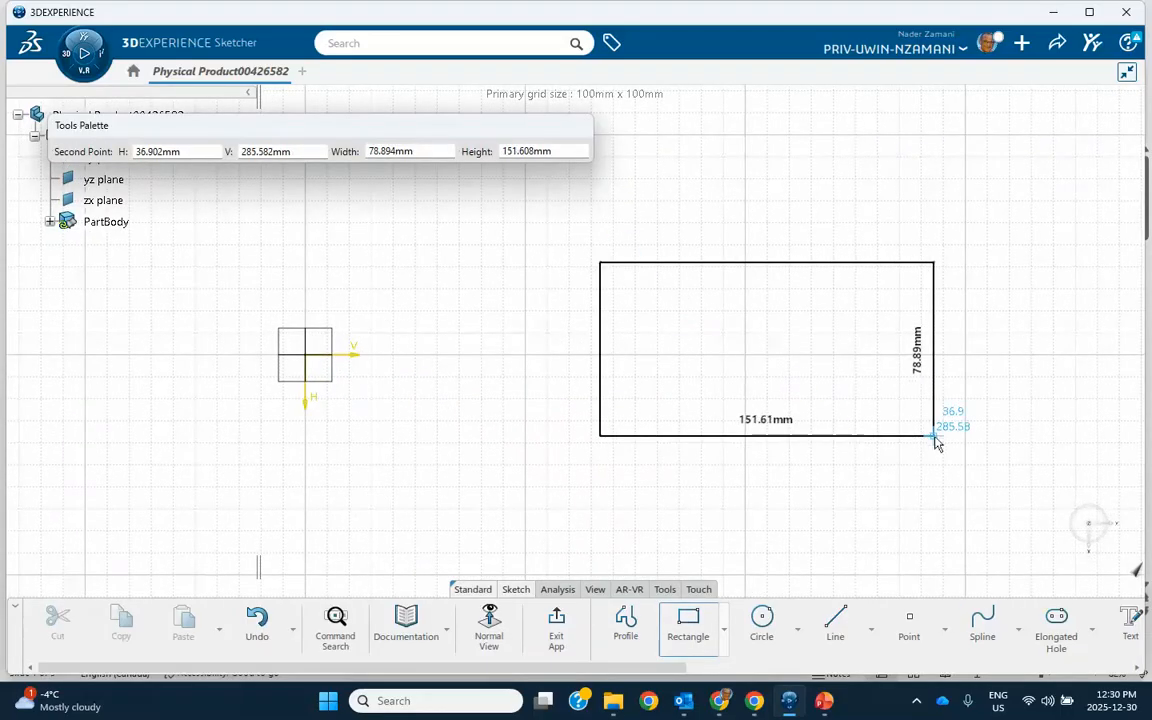
pyautogui.click(936, 436)
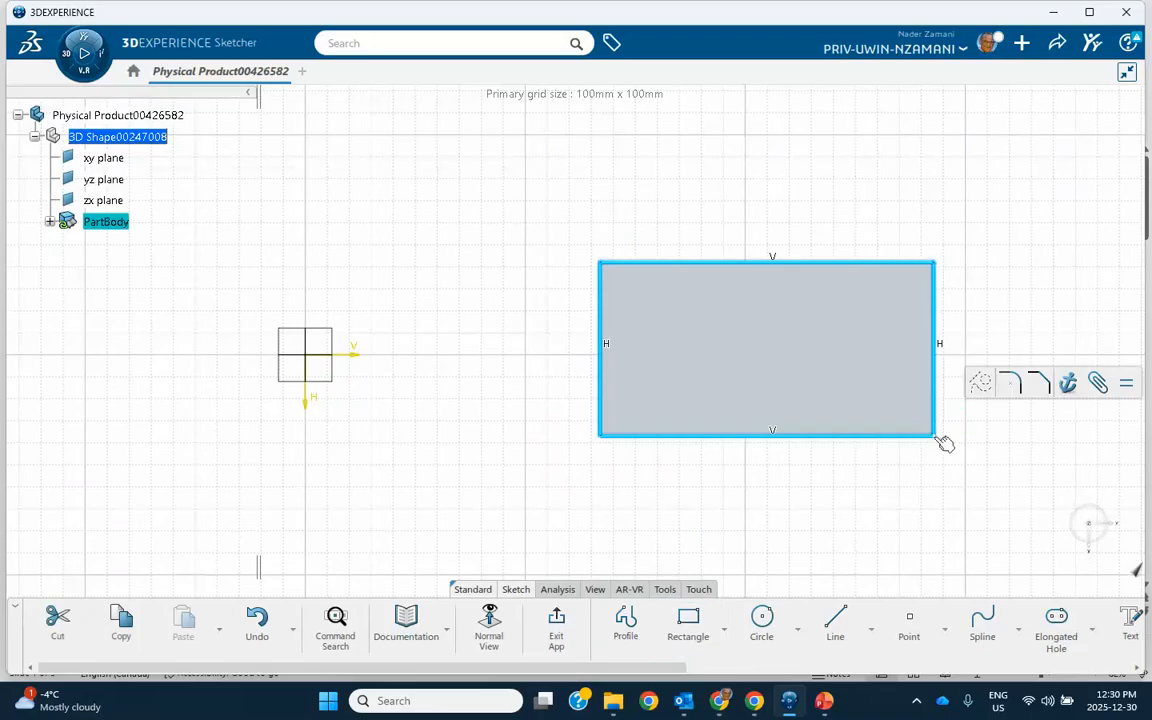
pyautogui.click(557, 625)
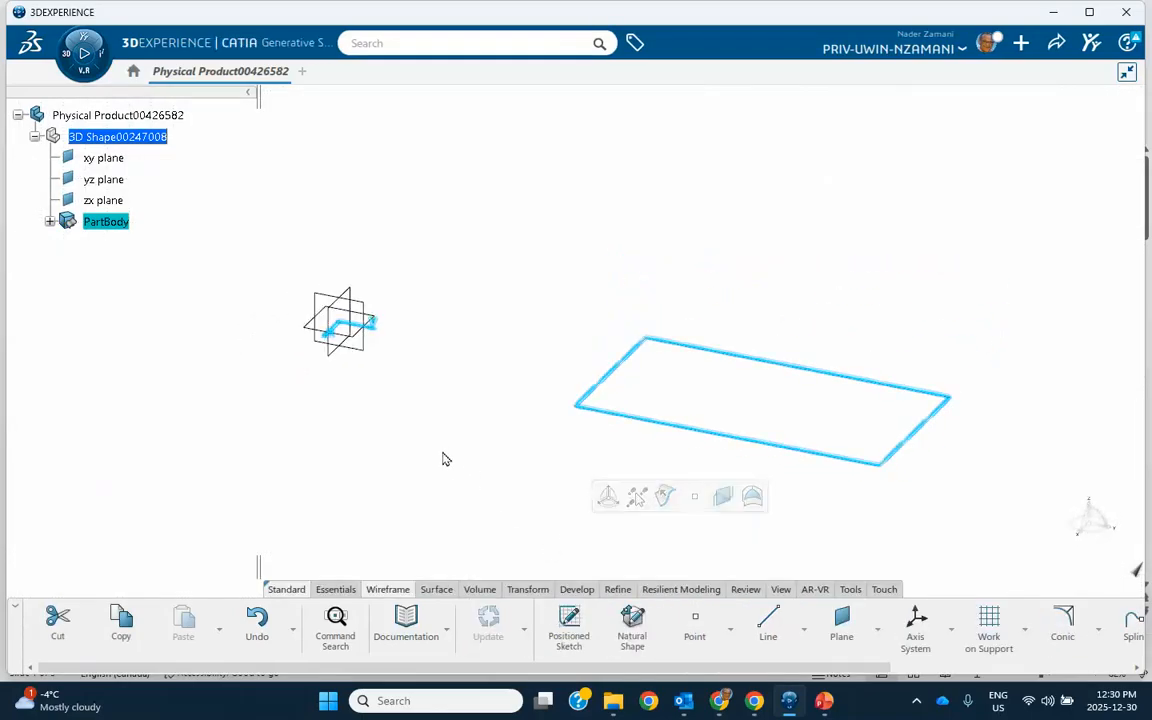
# Extrude the rectangle as a volume 64 mm high
pyautogui.click(481, 590)
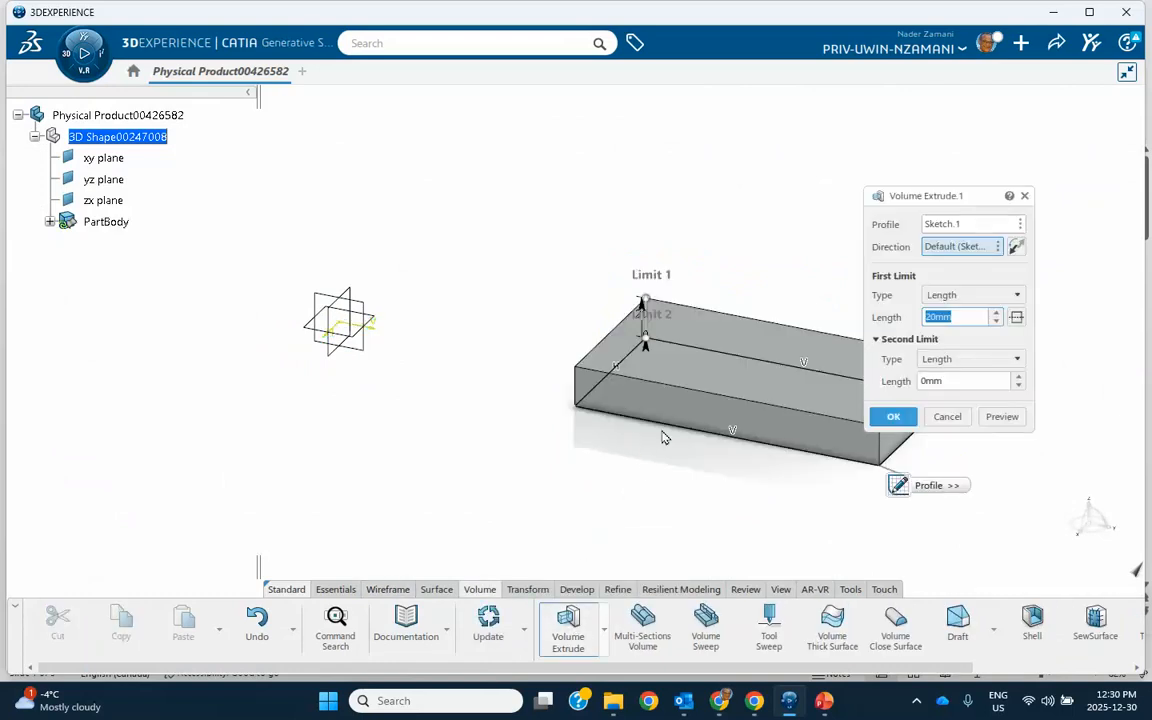
pyautogui.moveTo(645, 298); pyautogui.dragTo(656, 186)
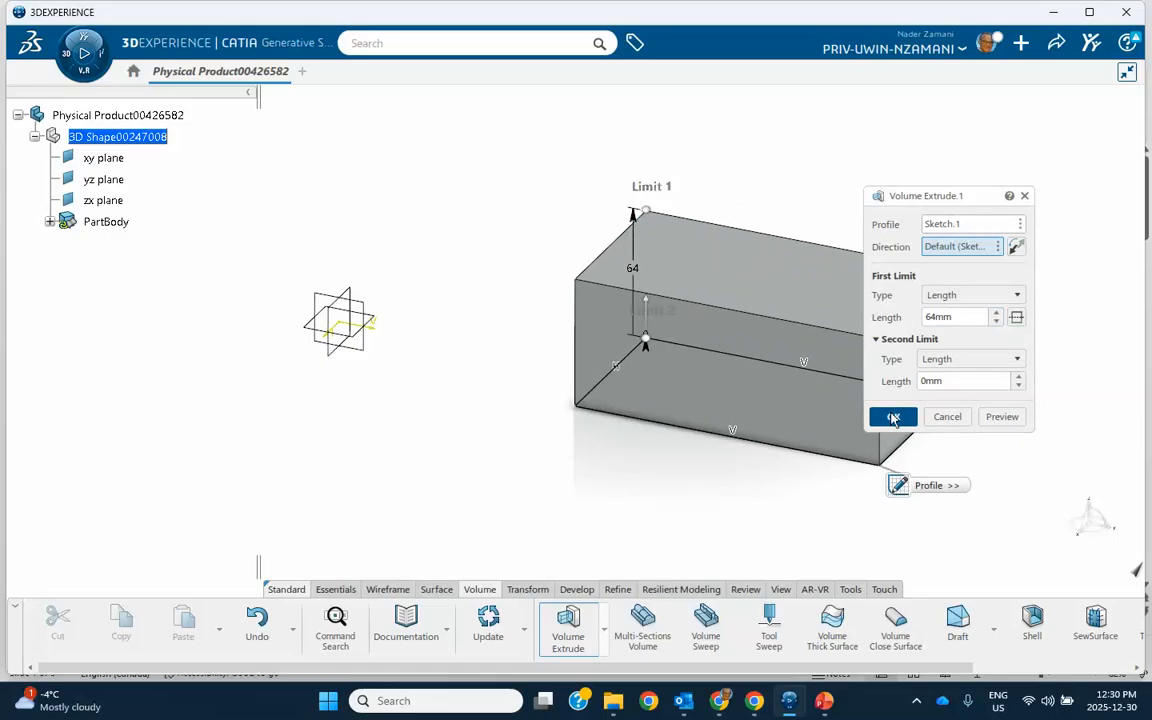
pyautogui.click(892, 416)
# Hide the rectangle sketch
pyautogui.moveTo(777, 475); pyautogui.dragTo(769, 474, button='middle')
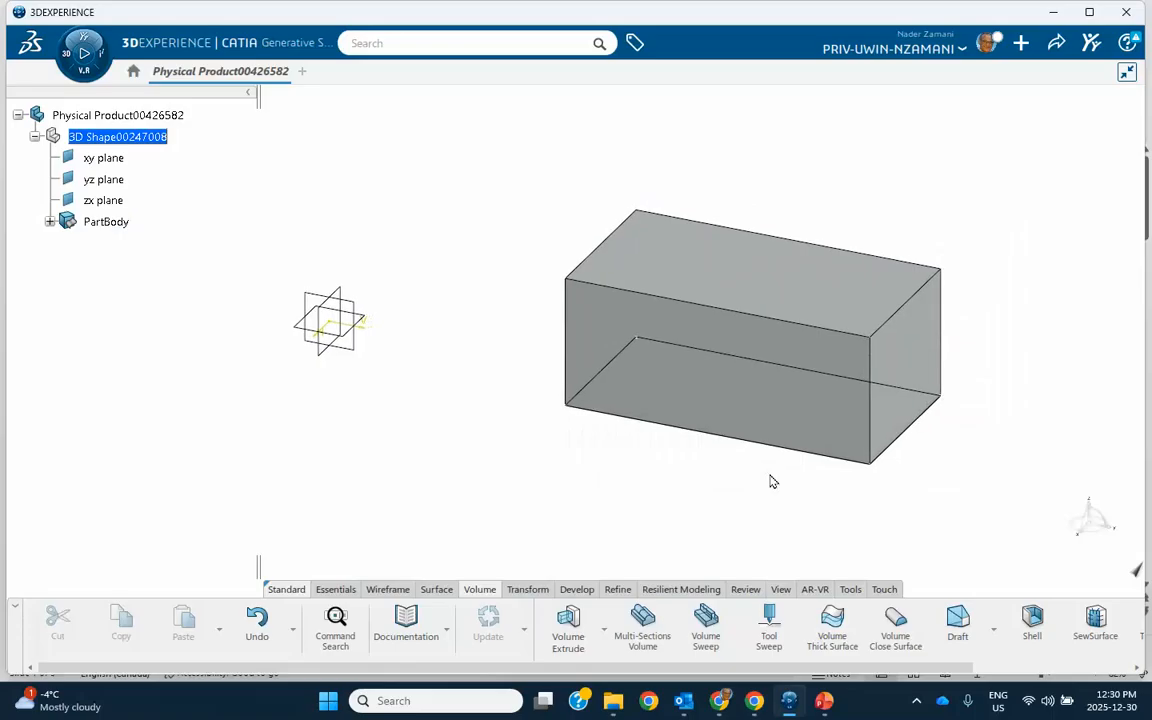
pyautogui.rightClick(622, 354)
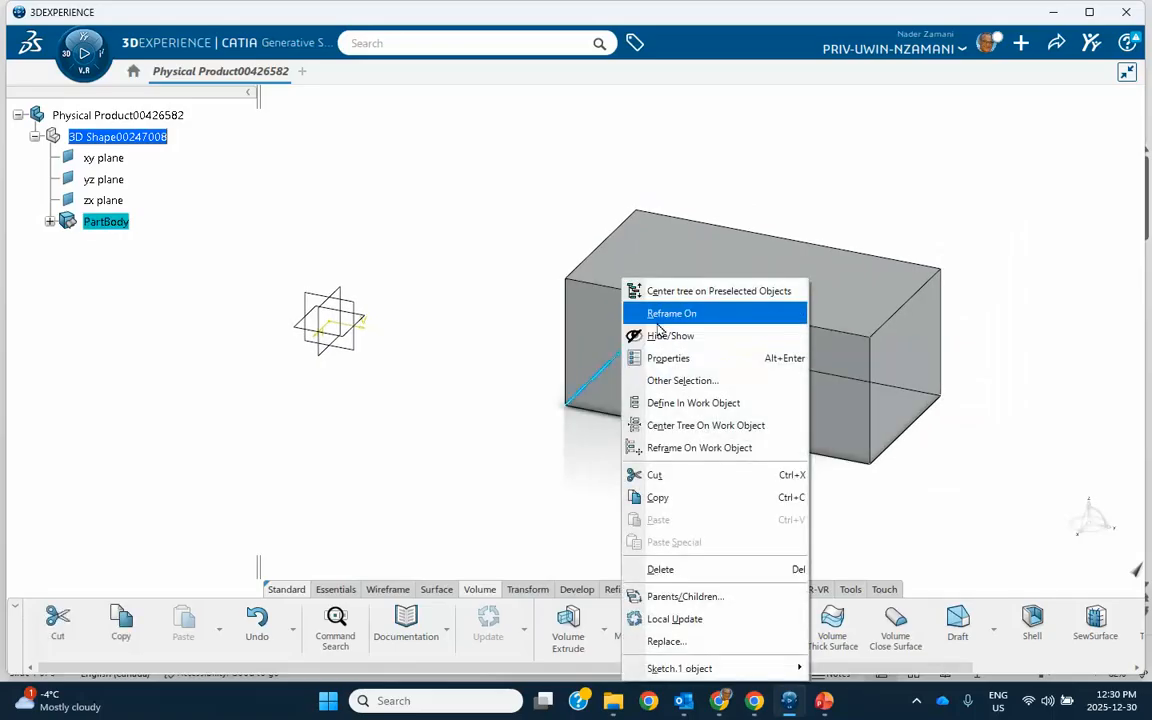
pyautogui.click(652, 340)
pyautogui.moveTo(575, 507); pyautogui.dragTo(455, 485, button='middle')
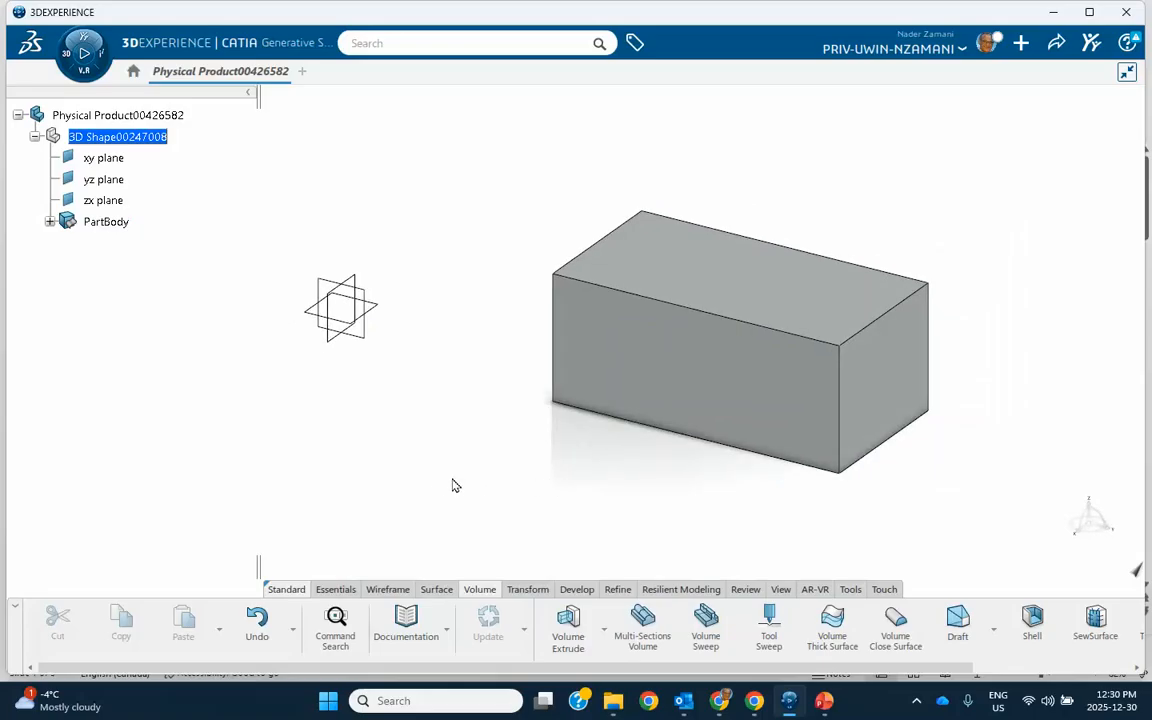
# Start a standard axis system and set its origin at the box's top front corner vertex
pyautogui.click(388, 589)
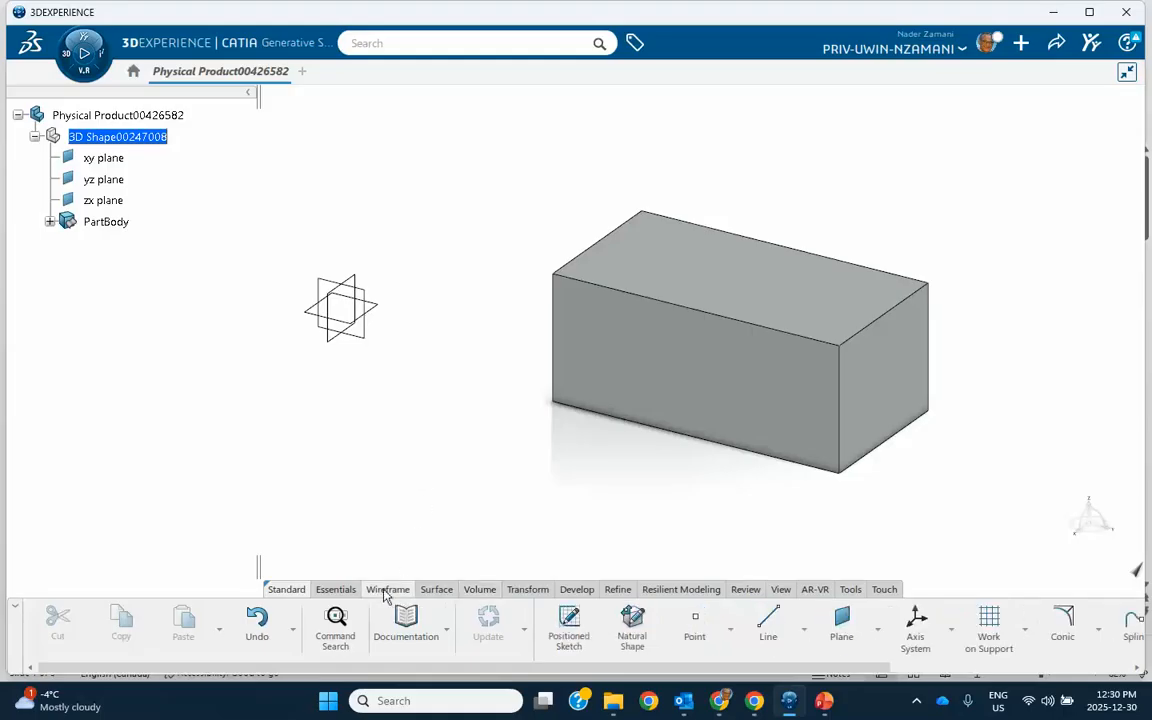
pyautogui.click(910, 628)
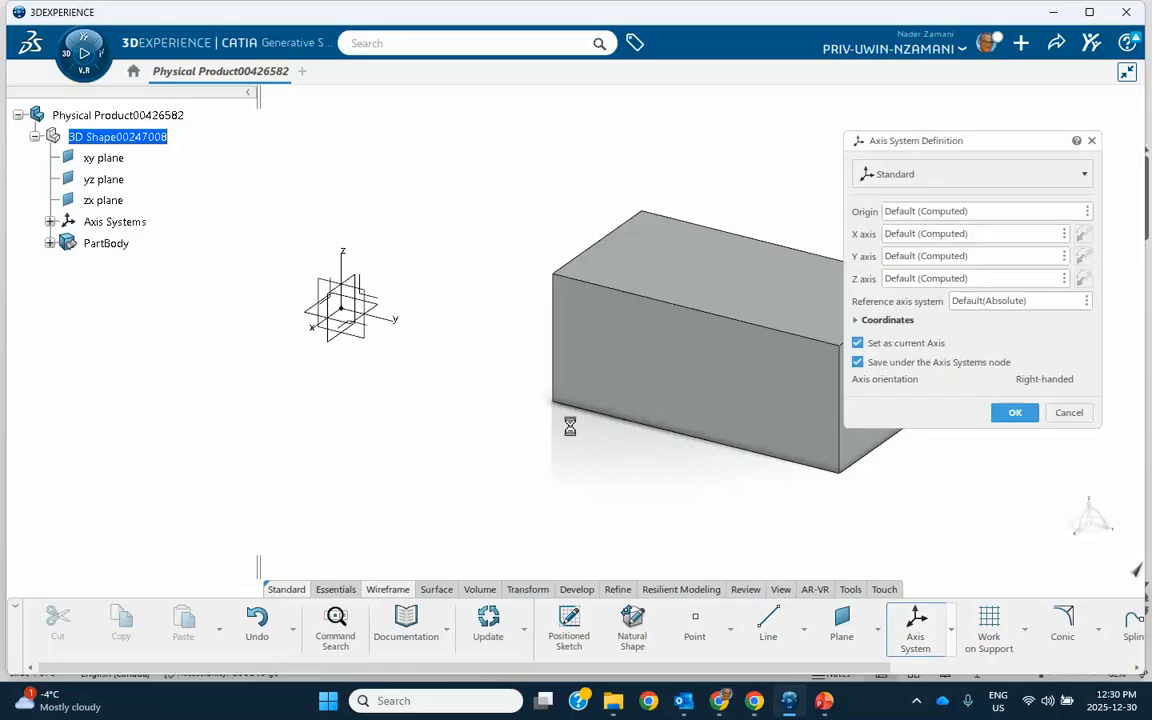
pyautogui.moveTo(933, 141); pyautogui.dragTo(291, 232)
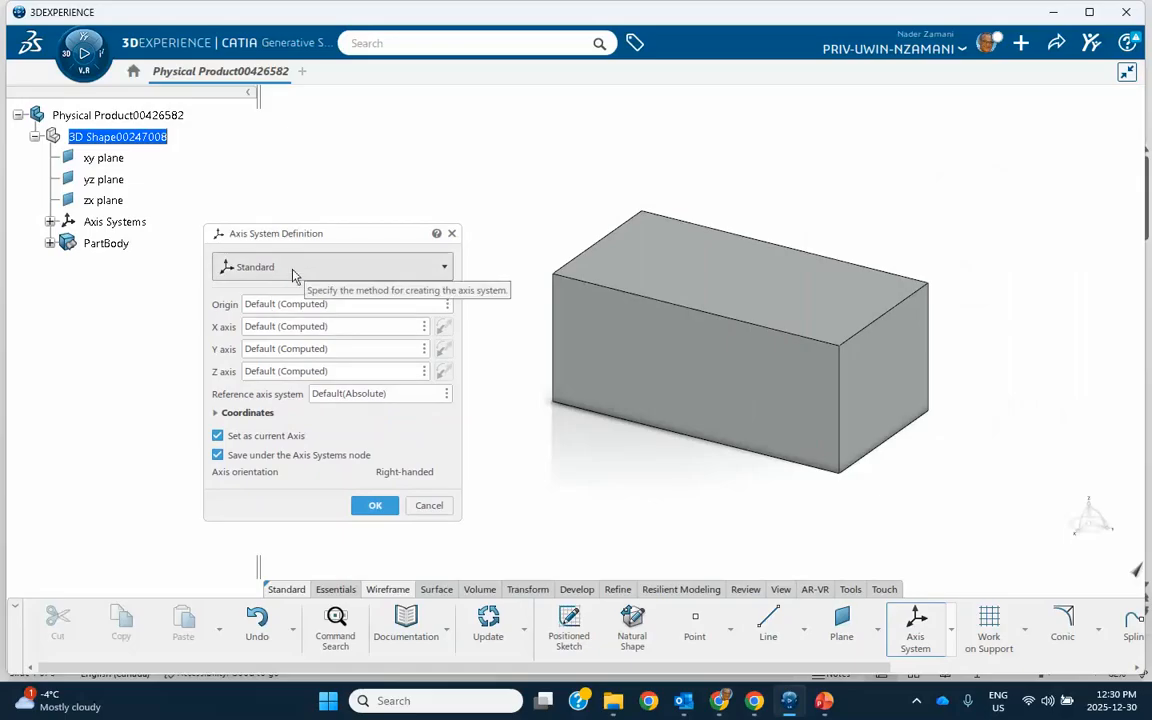
pyautogui.moveTo(296, 236); pyautogui.dragTo(564, 142)
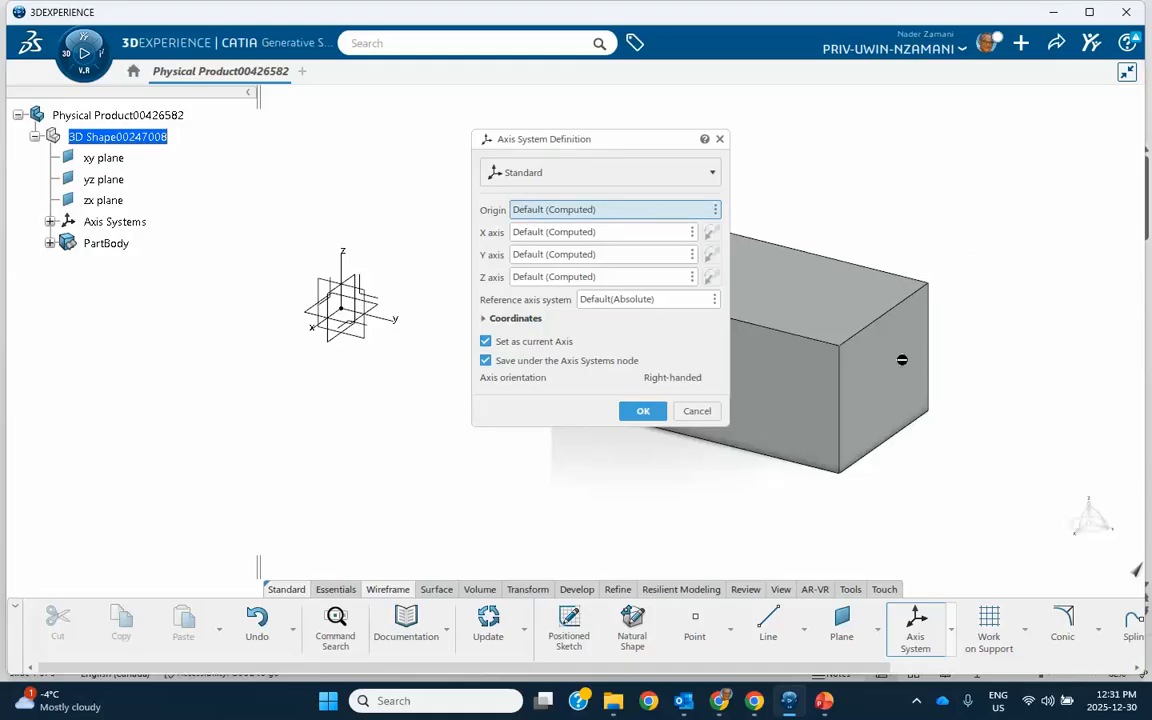
pyautogui.click(843, 349)
pyautogui.moveTo(567, 141); pyautogui.dragTo(278, 216)
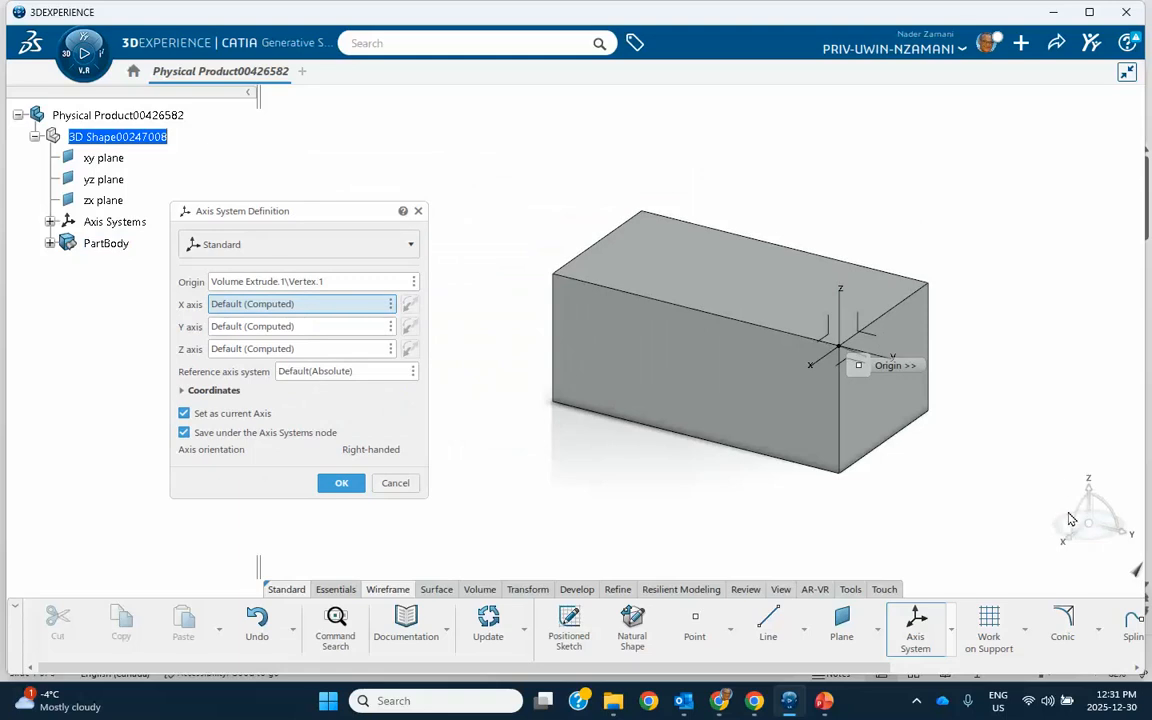
# Set the X axis along the box's top front edge, reverse its direction, and confirm the axis system
pyautogui.moveTo(857, 366); pyautogui.dragTo(710, 364)
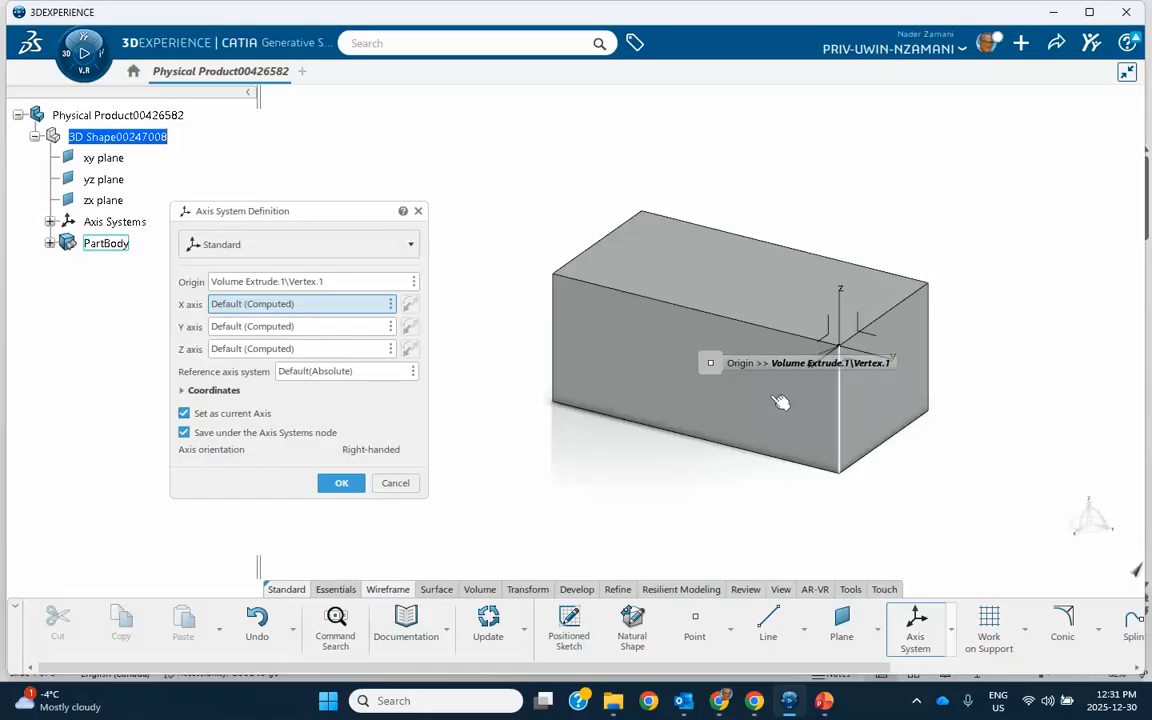
pyautogui.moveTo(710, 363); pyautogui.dragTo(687, 453)
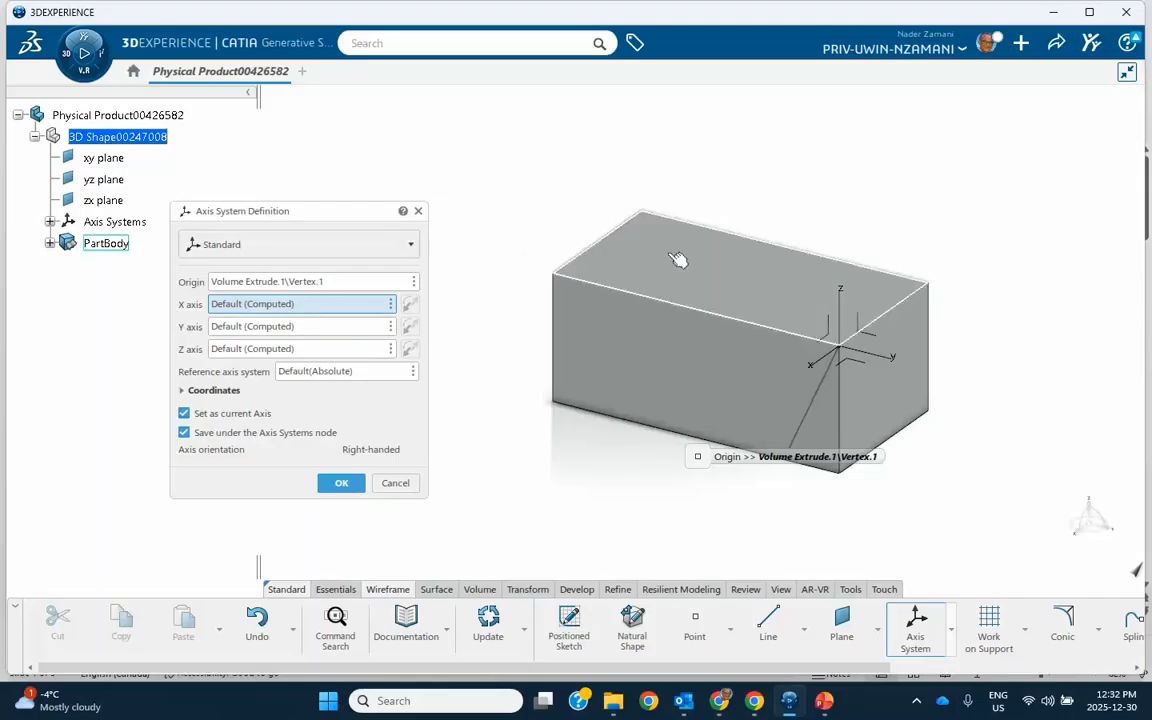
pyautogui.click(752, 331)
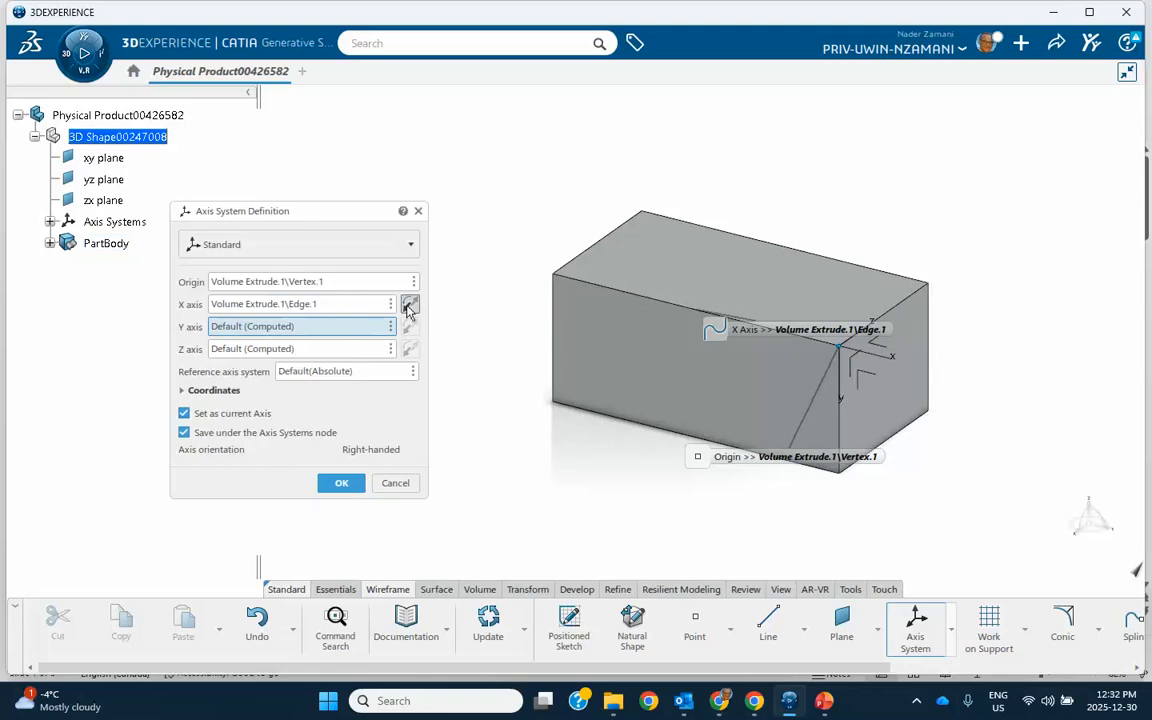
pyautogui.click(409, 305)
pyautogui.moveTo(711, 327); pyautogui.dragTo(881, 146)
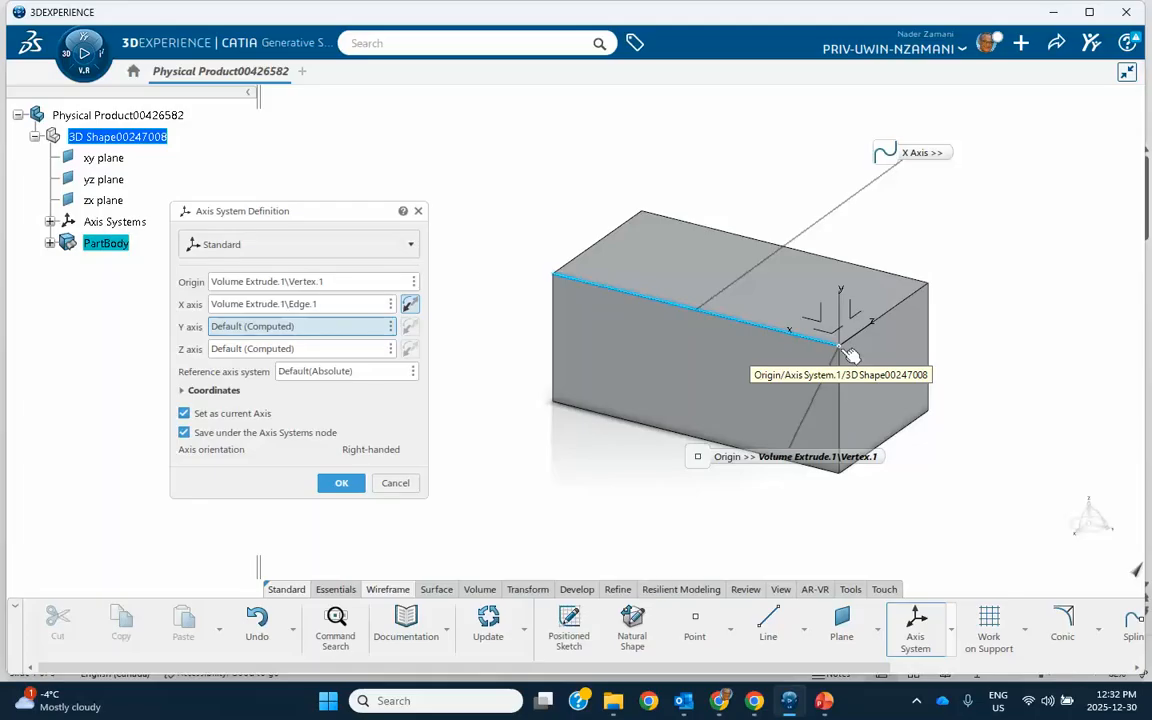
pyautogui.click(341, 485)
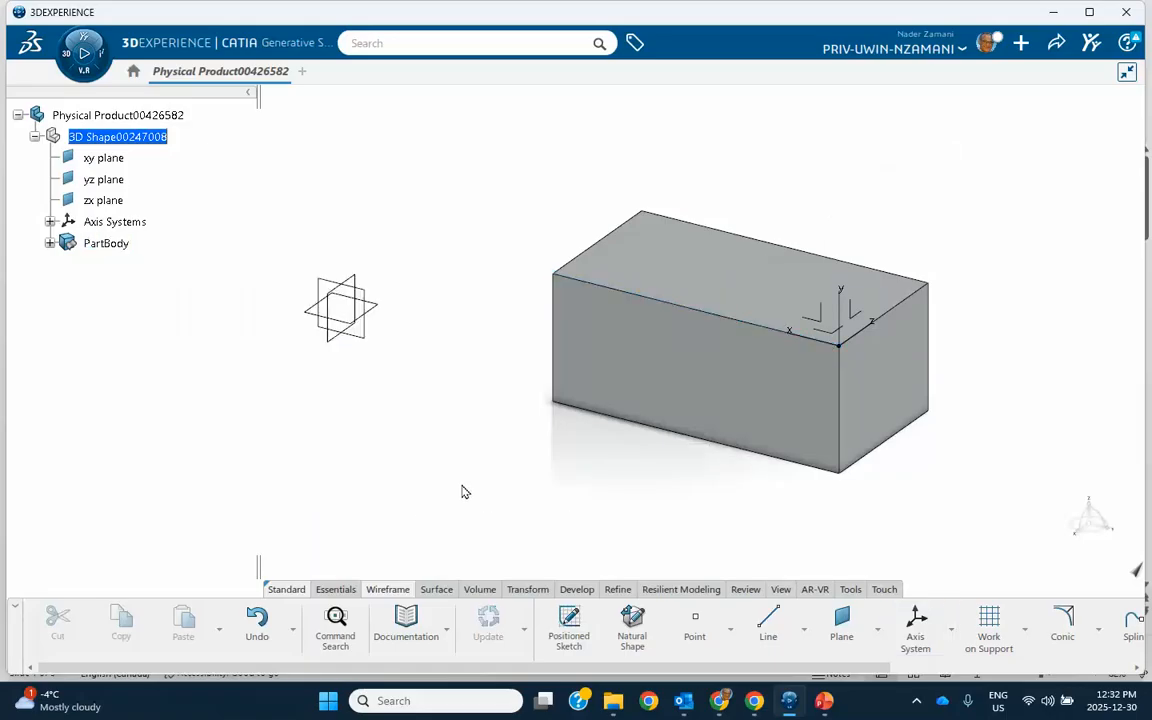
pyautogui.moveTo(617, 506); pyautogui.dragTo(540, 478, button='middle')
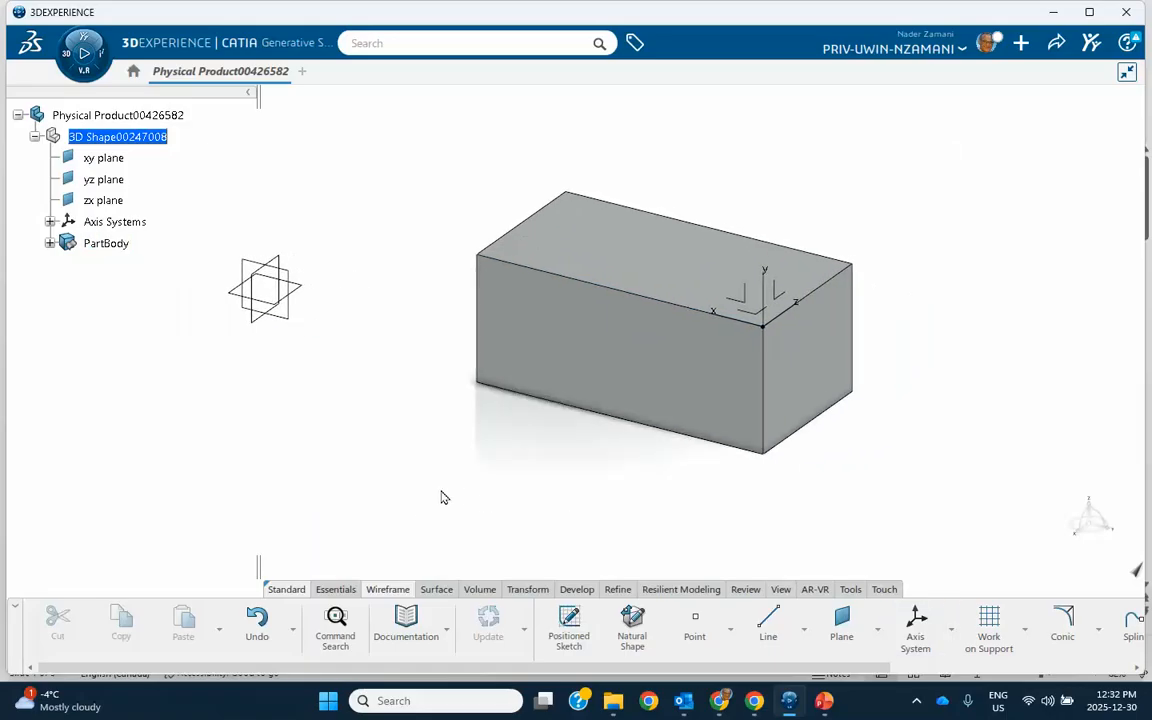
pyautogui.click(768, 292)
pyautogui.rightClick(766, 292)
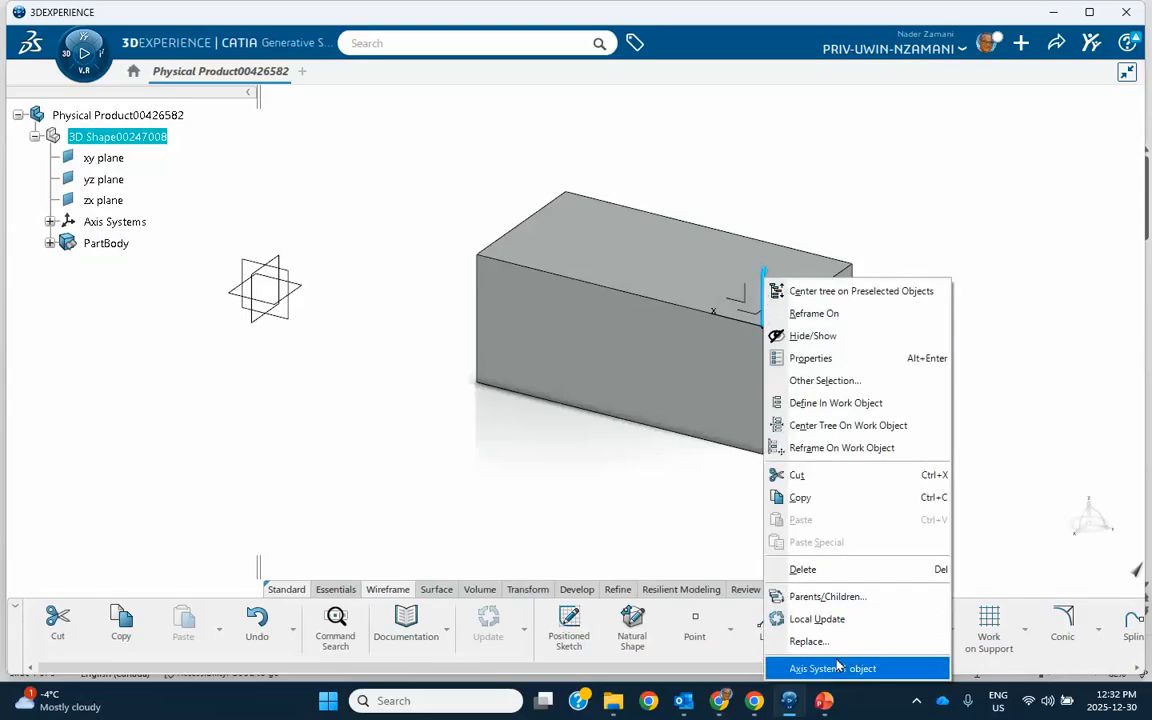
pyautogui.moveTo(841, 669)
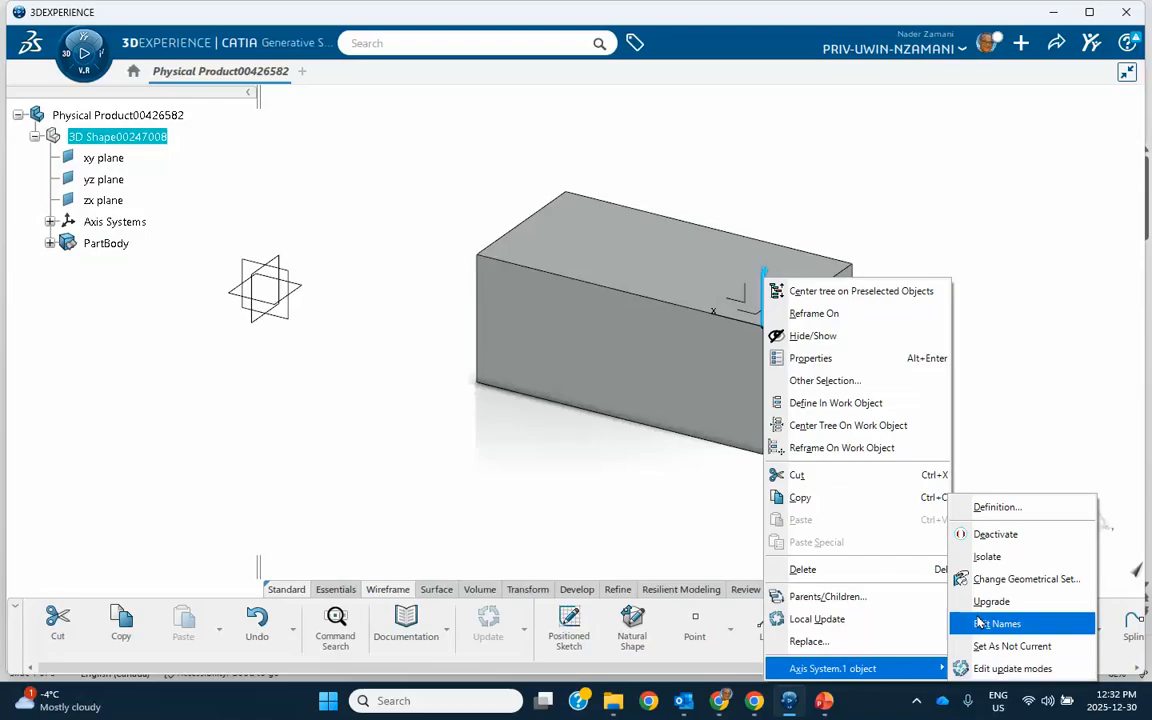
pyautogui.click(1015, 391)
pyautogui.click(968, 273)
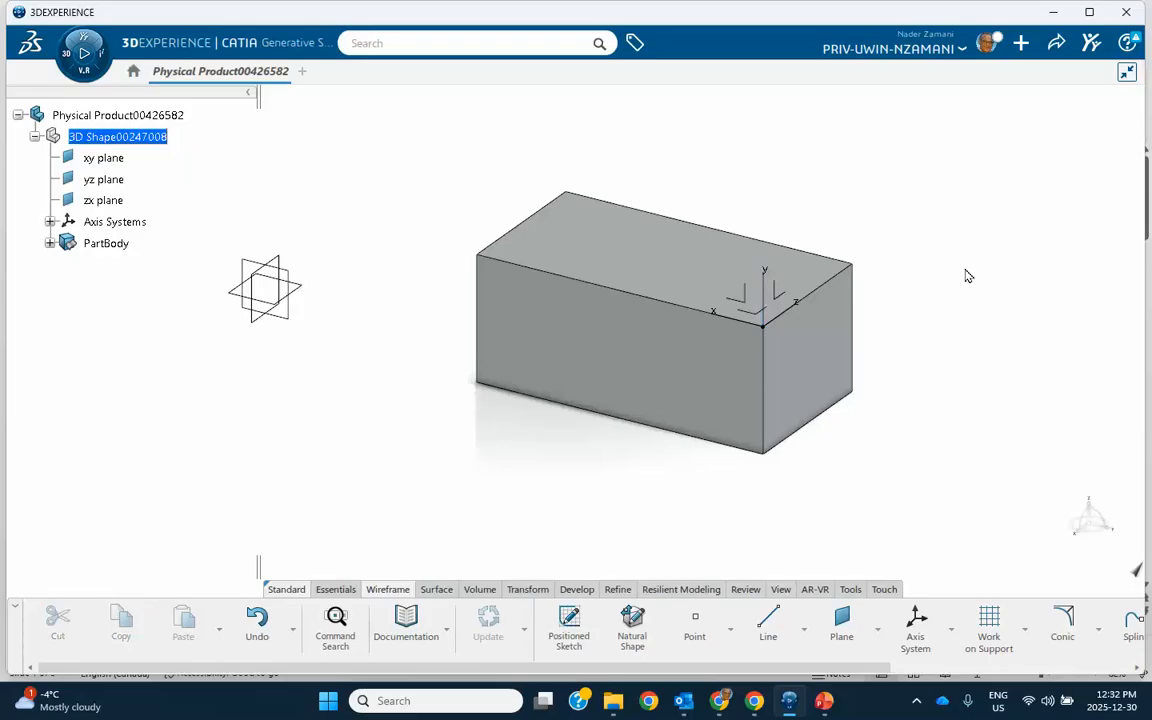
# Edit the first axis system and rotate it 45 degrees about its X axis
pyautogui.click(770, 290)
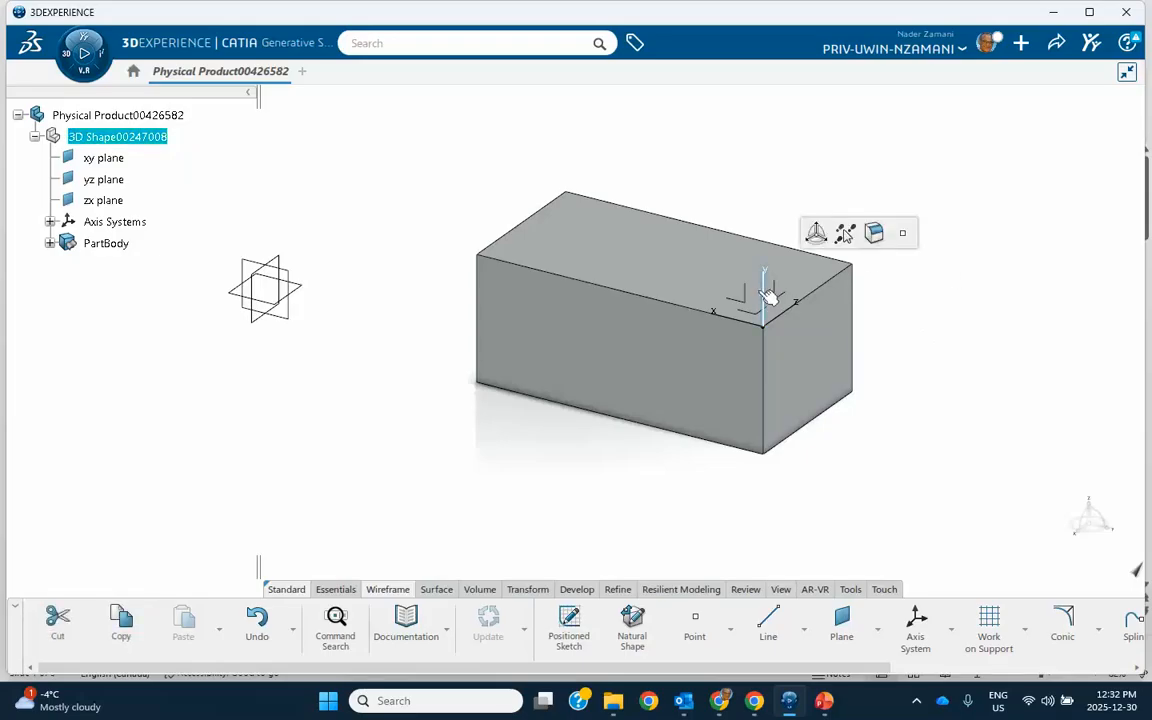
pyautogui.click(49, 221)
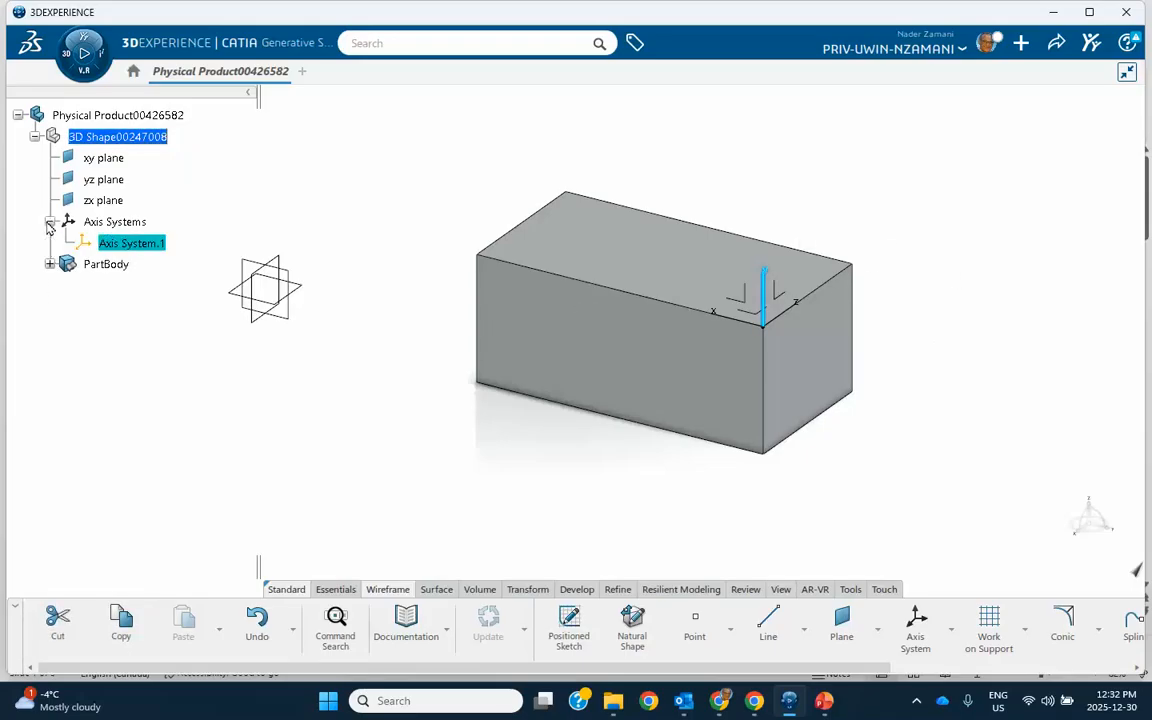
pyautogui.doubleClick(138, 245)
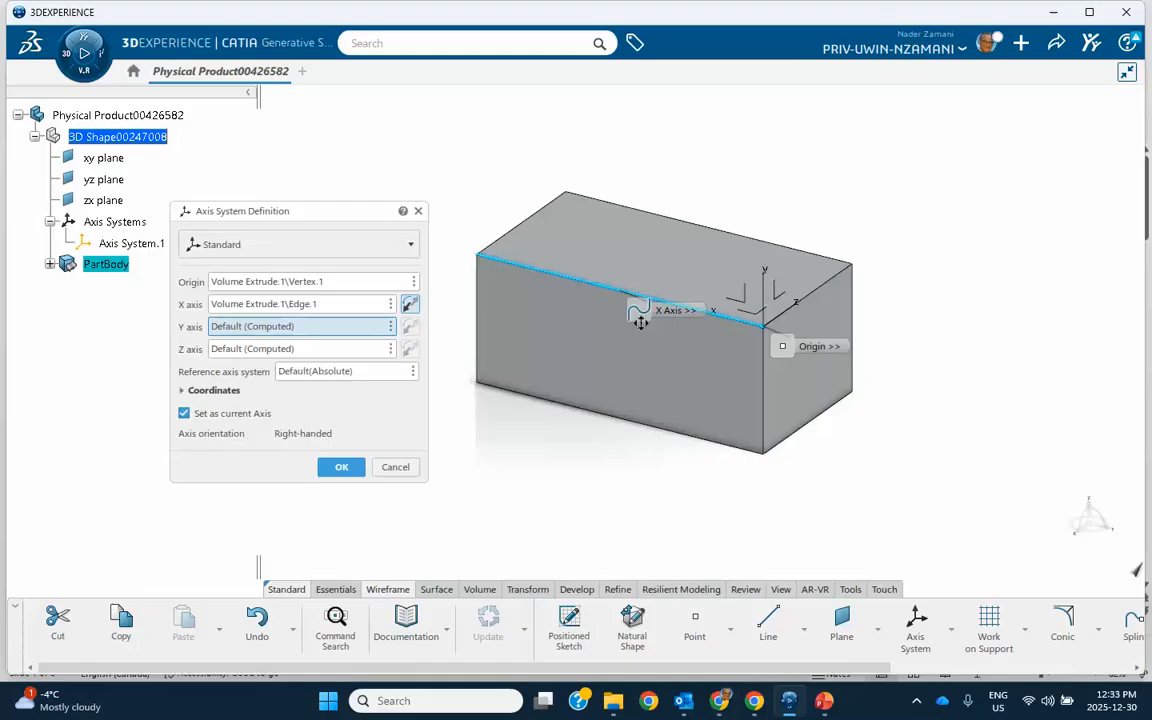
pyautogui.click(296, 305)
pyautogui.rightClick(296, 312)
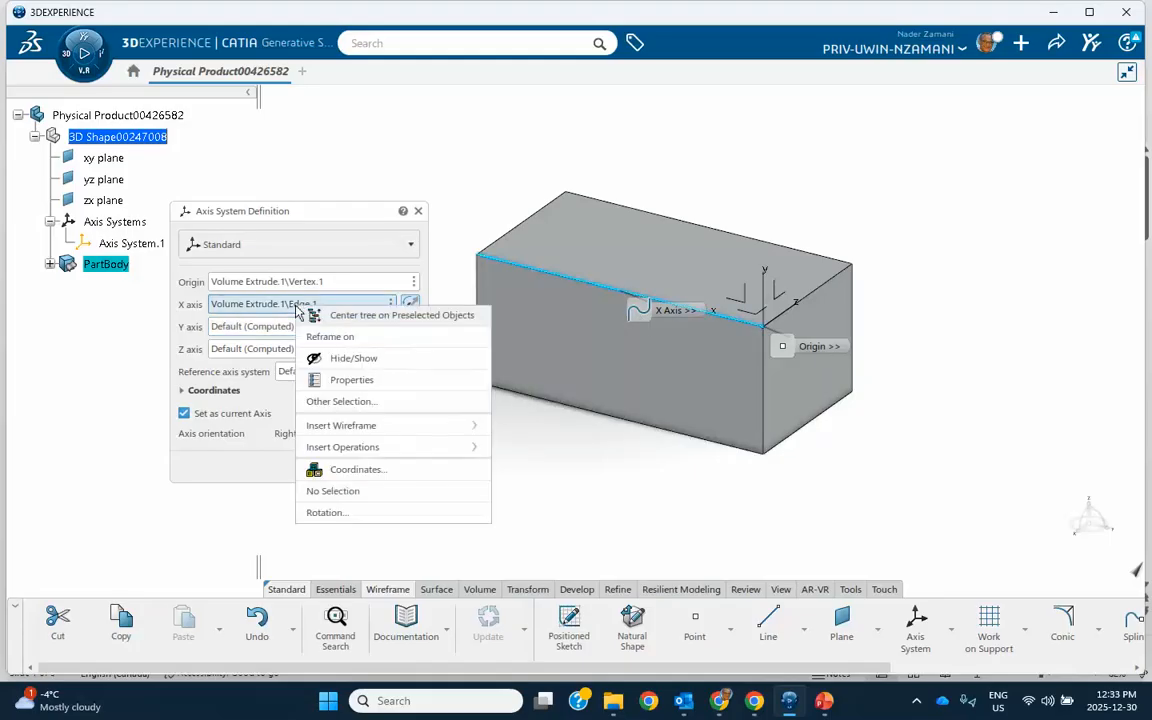
pyautogui.click(353, 516)
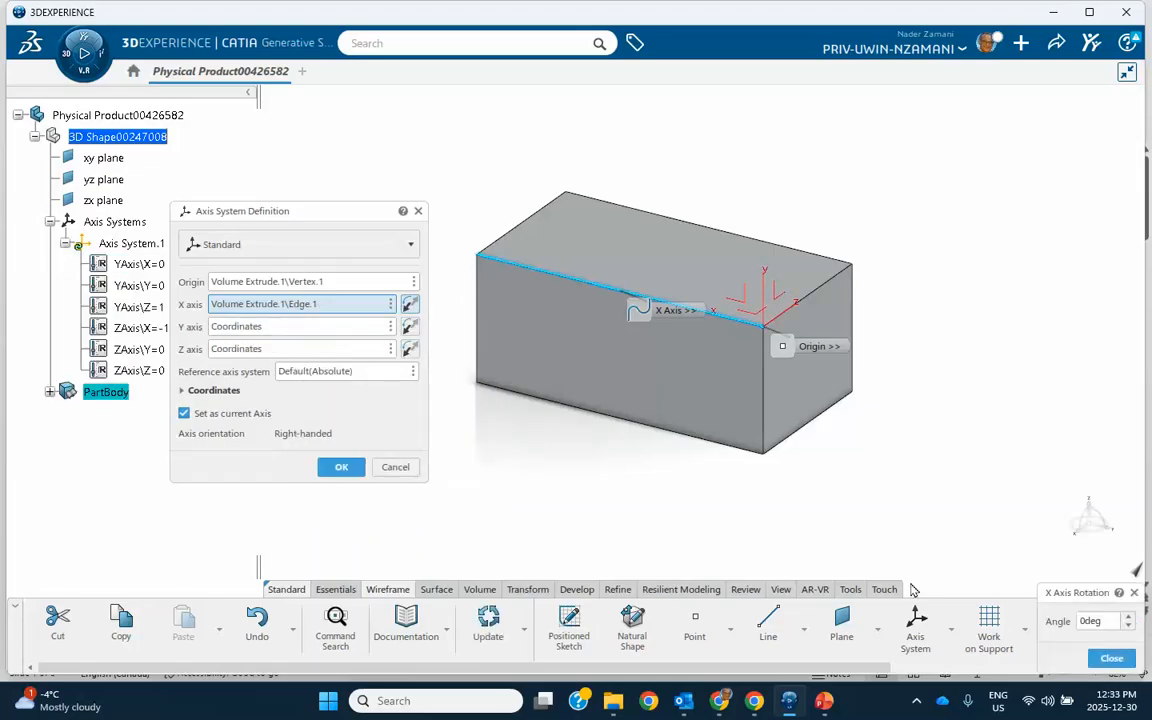
pyautogui.moveTo(1062, 598); pyautogui.dragTo(928, 458)
pyautogui.write('45')
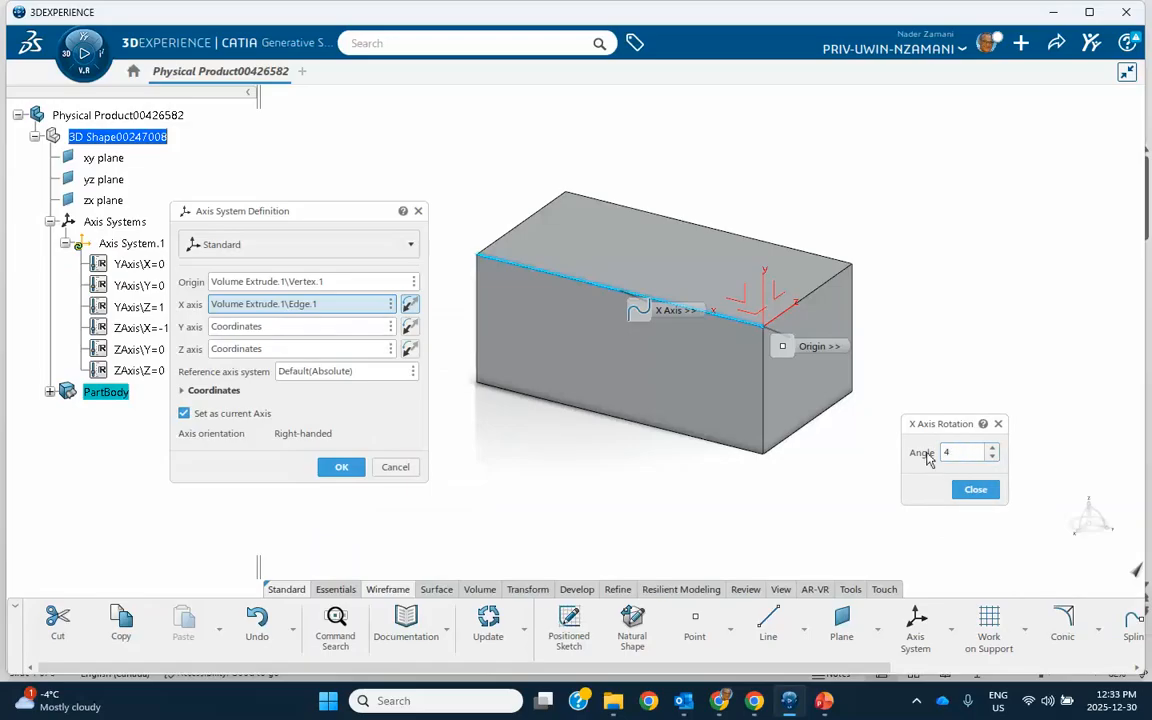
pyautogui.click(975, 490)
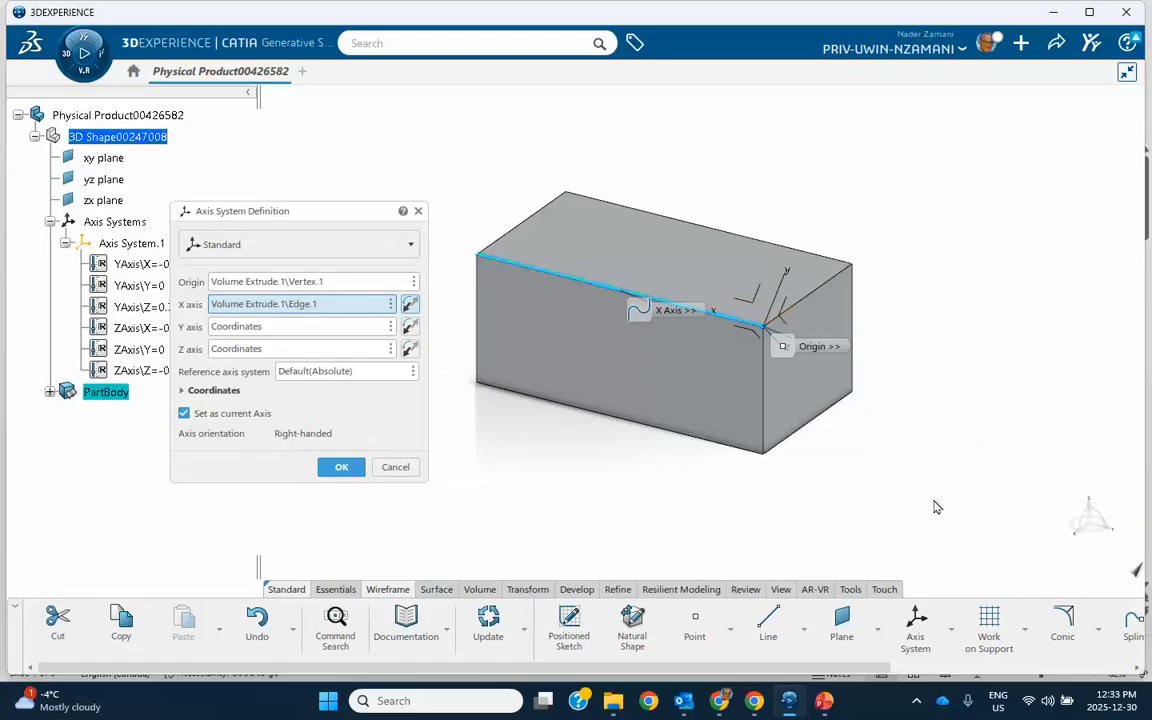
pyautogui.click(333, 466)
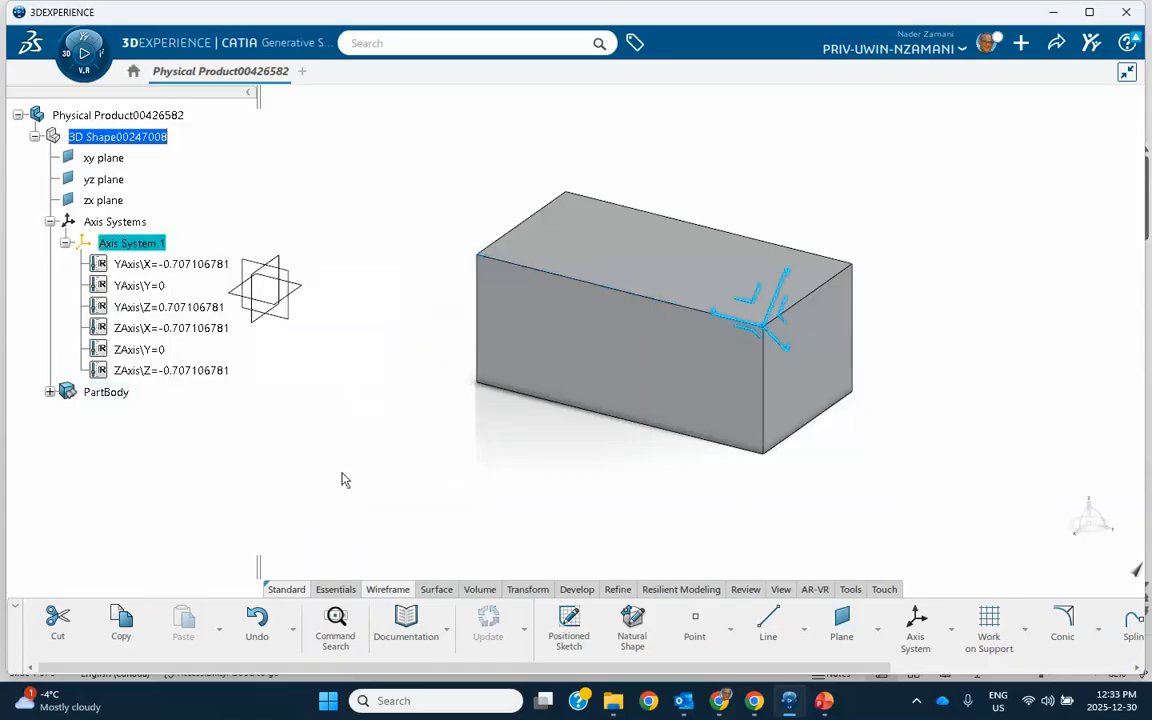
pyautogui.click(681, 506)
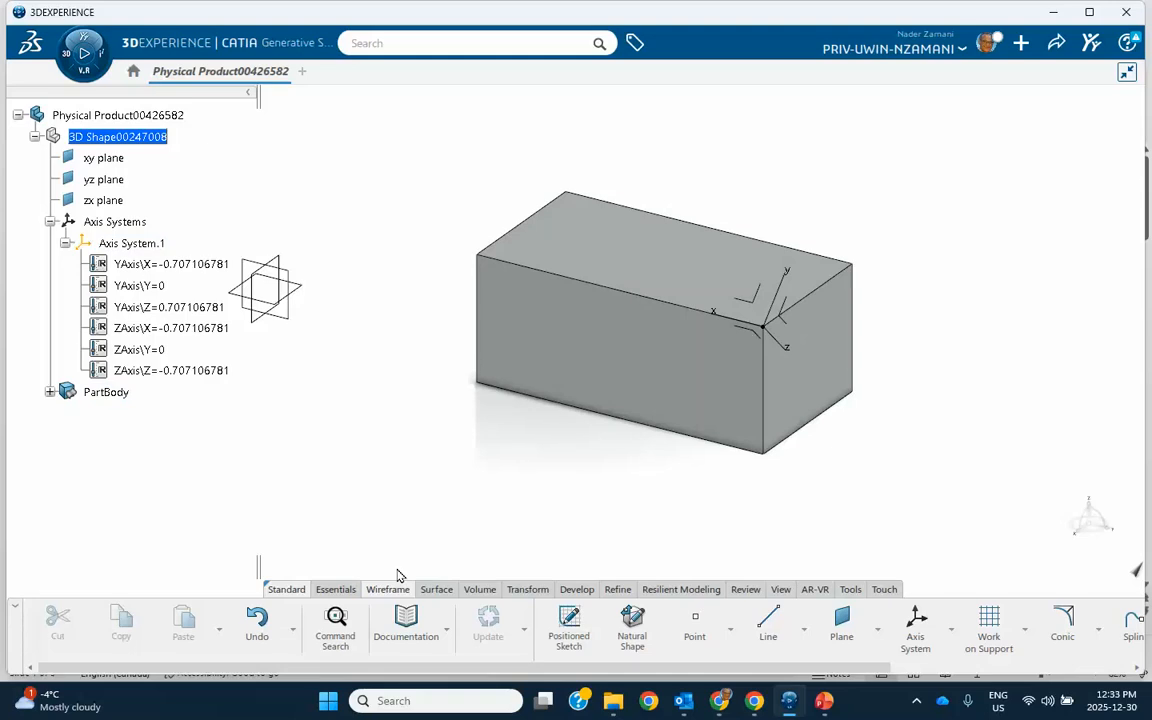
# Start a new Axis rotation type axis system with its origin at the box's top rear right corner vertex
pyautogui.click(65, 243)
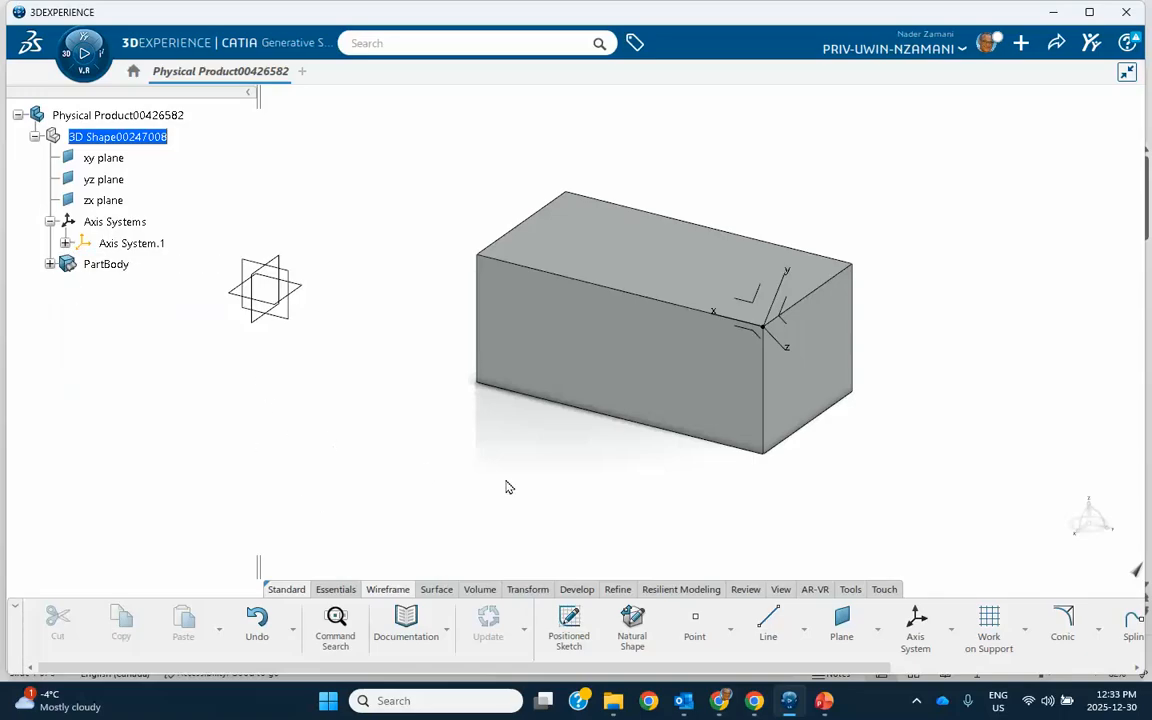
pyautogui.click(915, 628)
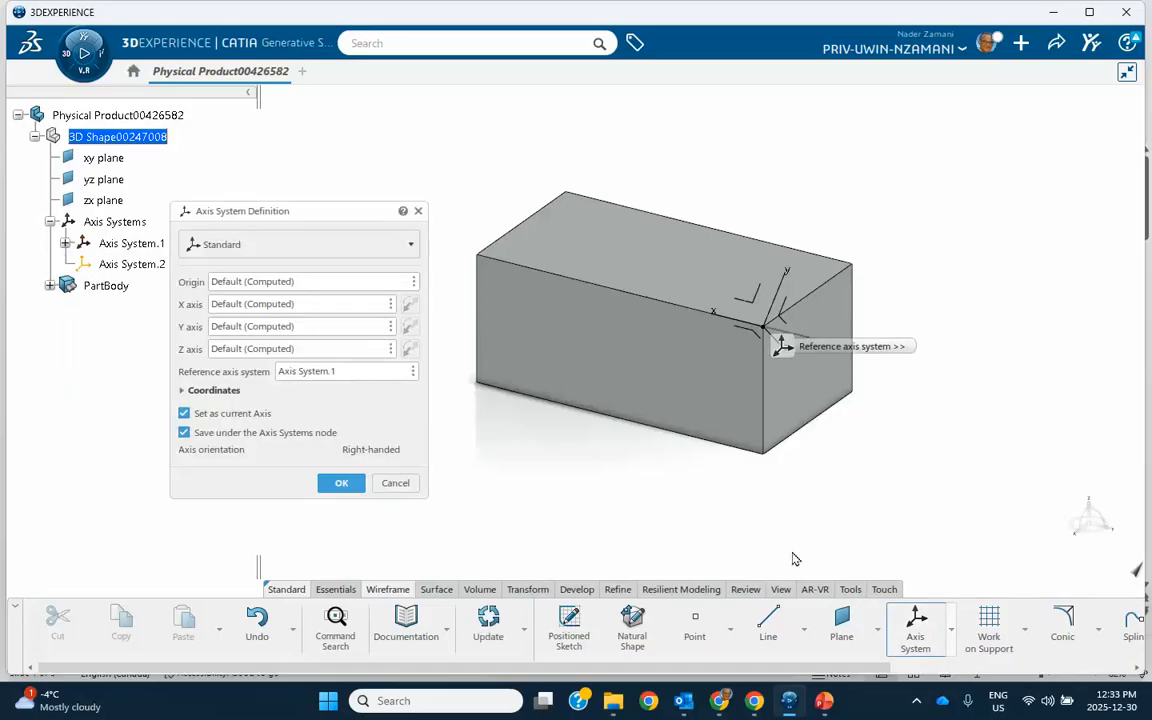
pyautogui.click(313, 248)
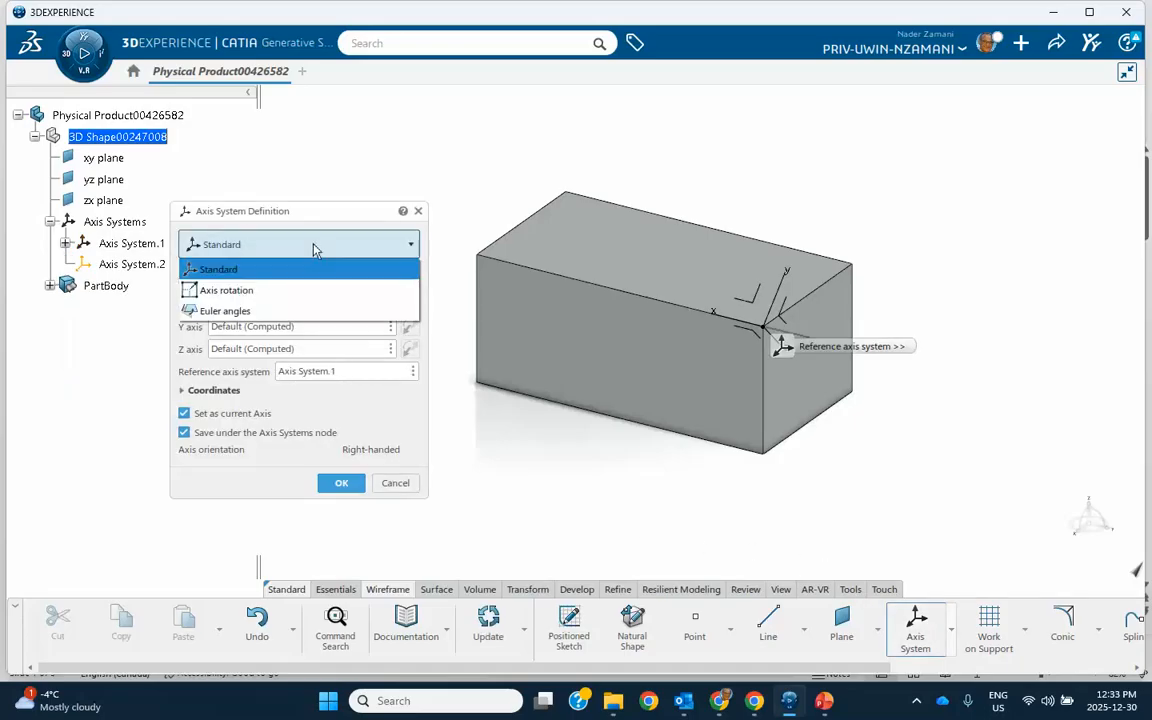
pyautogui.click(230, 290)
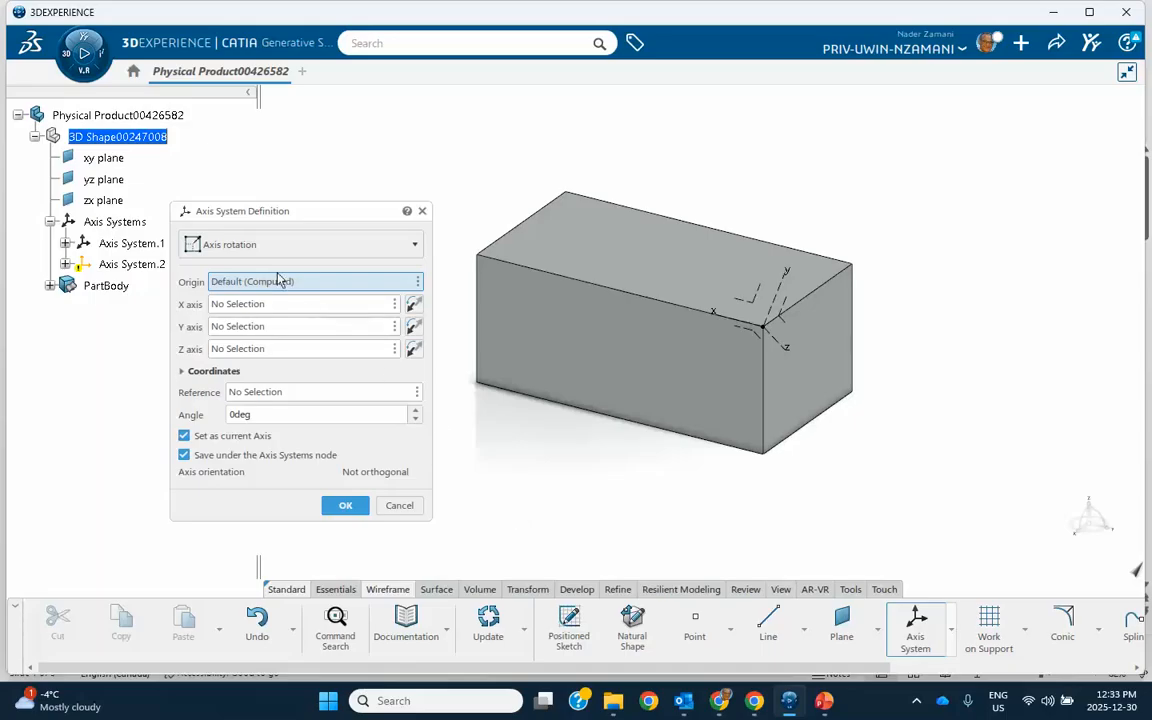
pyautogui.moveTo(290, 218); pyautogui.dragTo(295, 191)
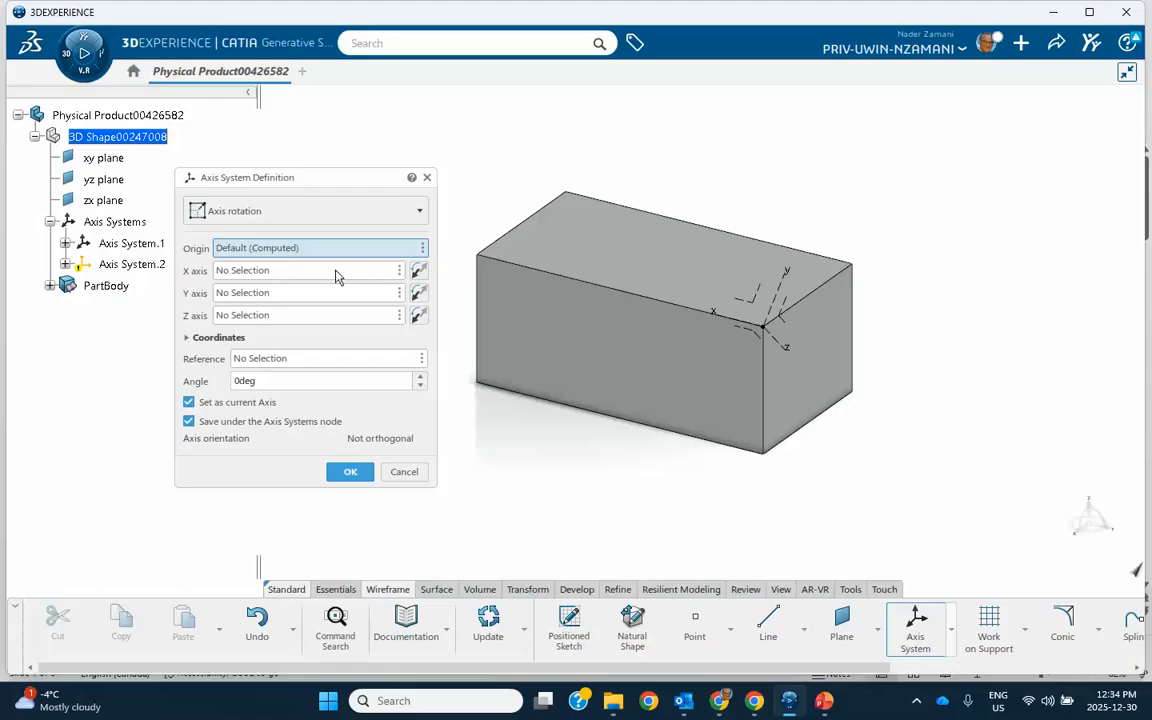
pyautogui.click(854, 266)
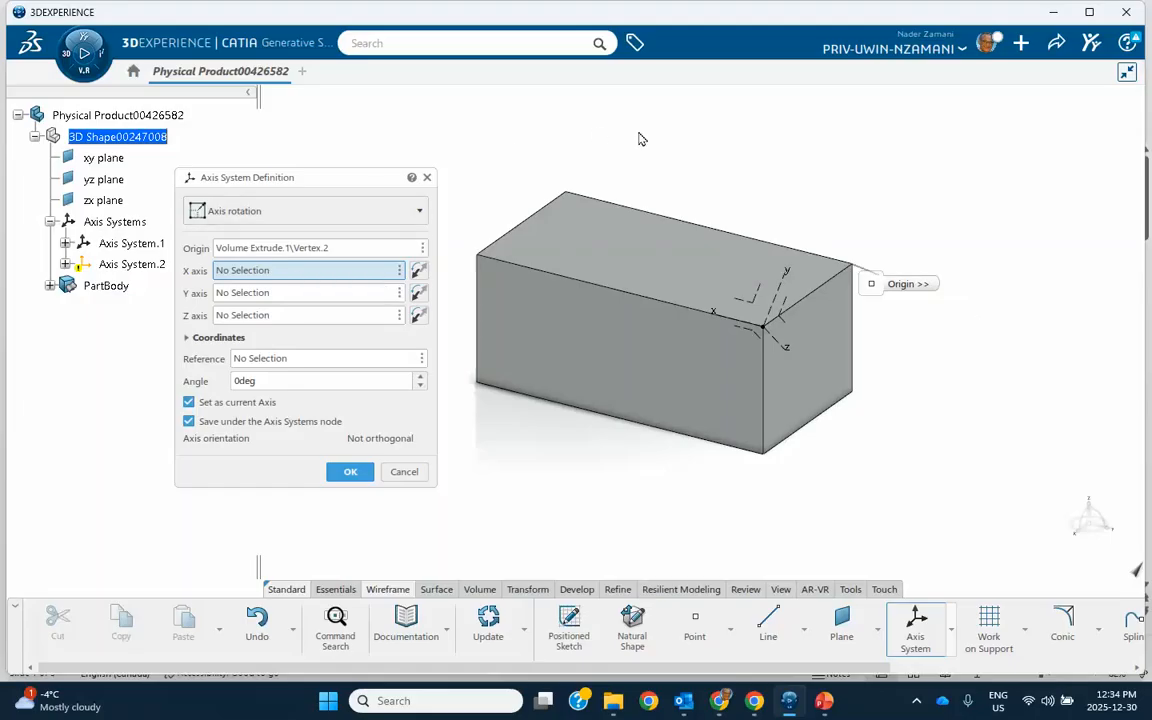
# Set its X axis along the box's top right edge and pick the top face as the rotation reference
pyautogui.click(805, 256)
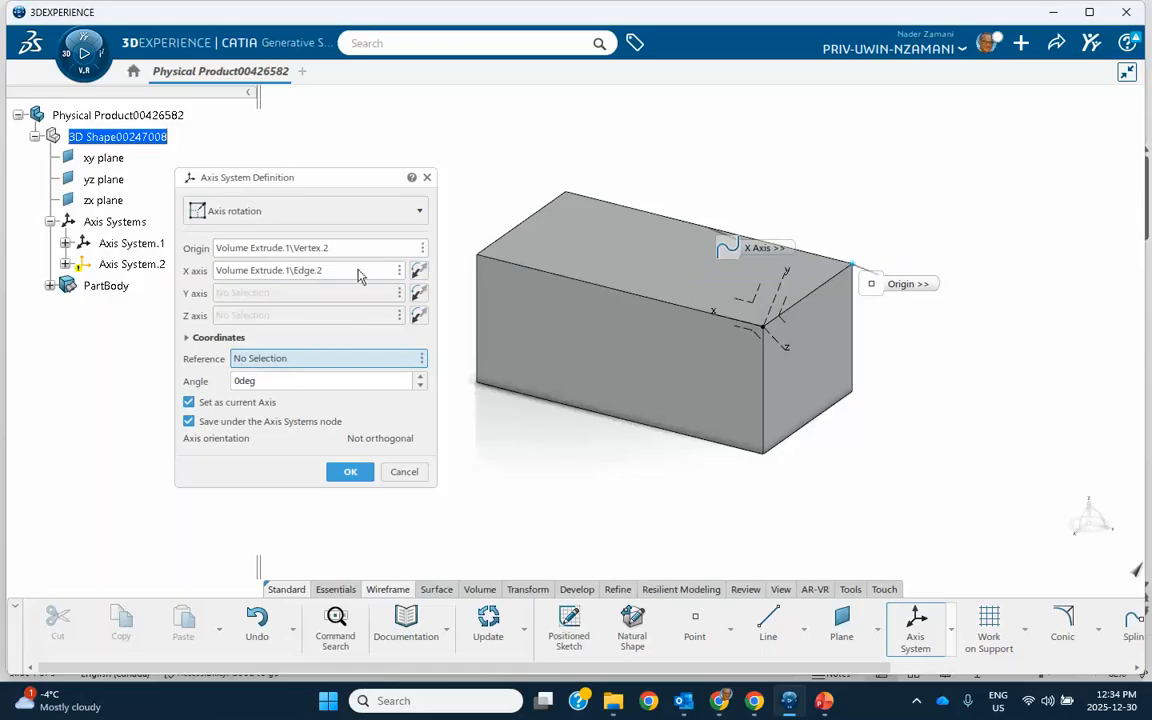
pyautogui.click(652, 248)
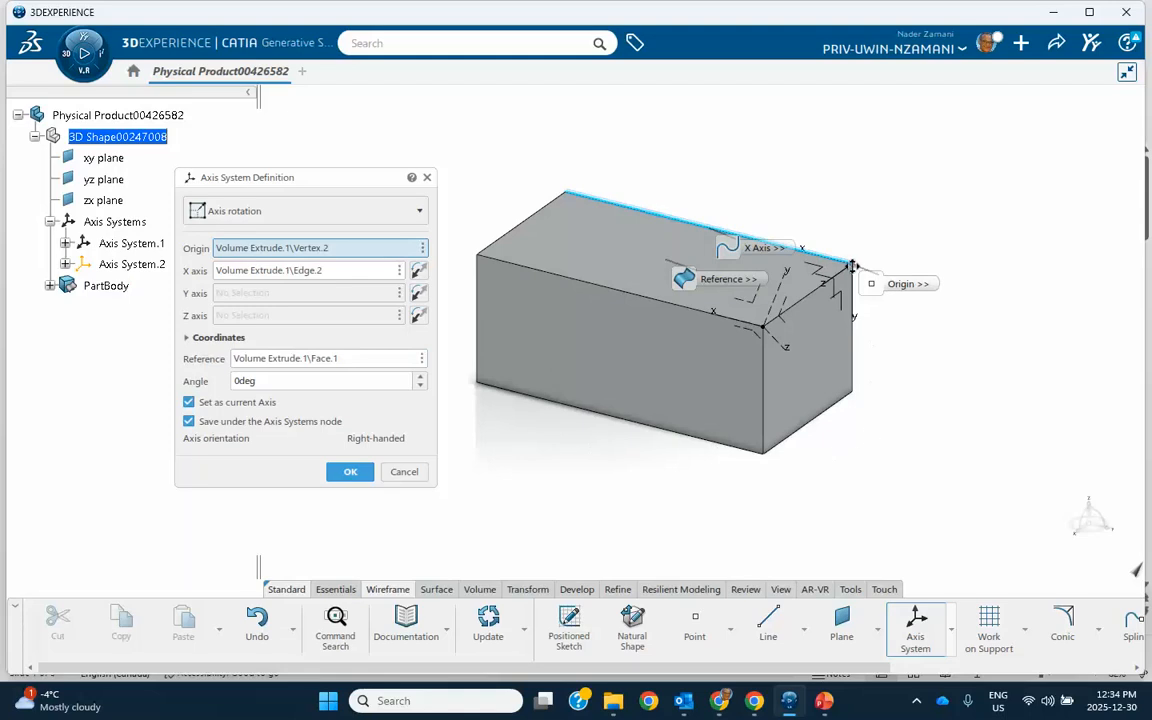
pyautogui.moveTo(914, 370); pyautogui.dragTo(866, 362, button='middle')
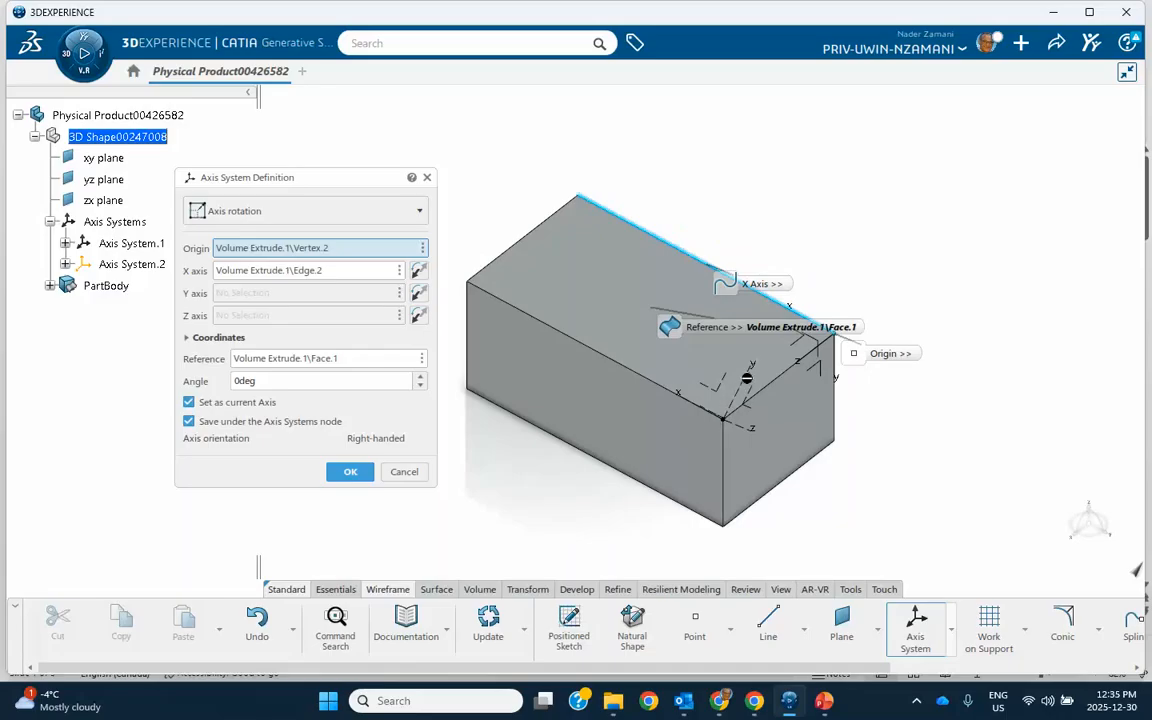
# Set the rotation angle to 45 degrees and confirm the axis system
pyautogui.click(417, 296)
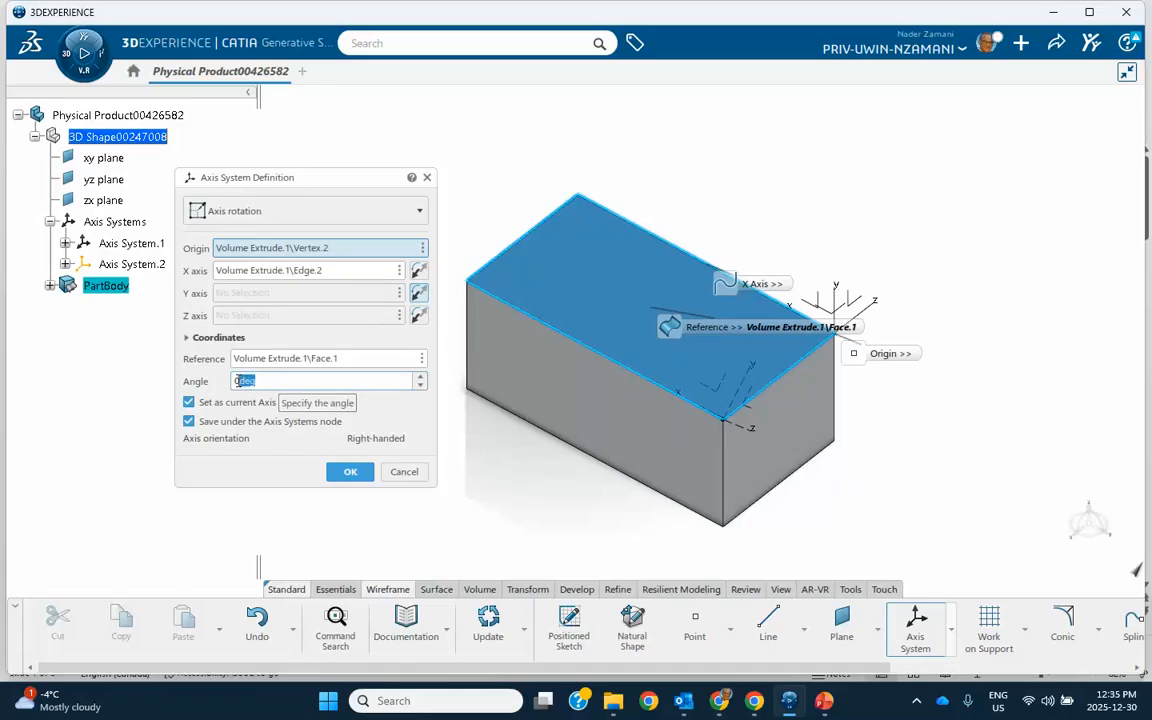
pyautogui.write('45')
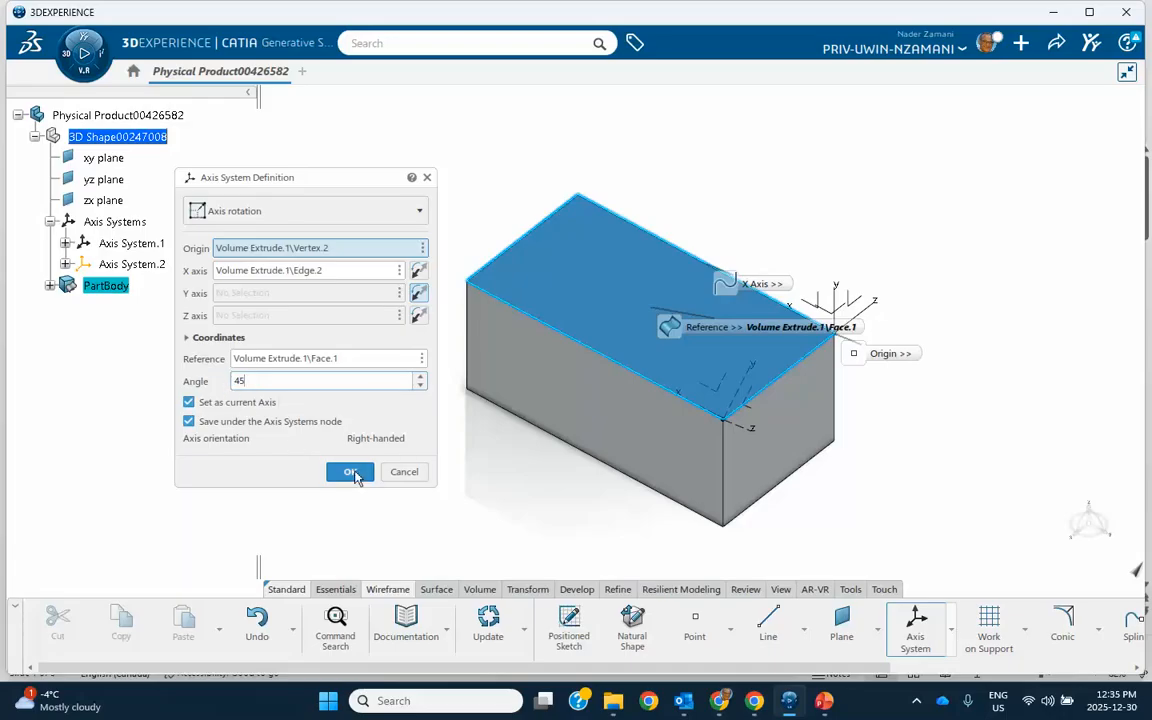
pyautogui.click(350, 472)
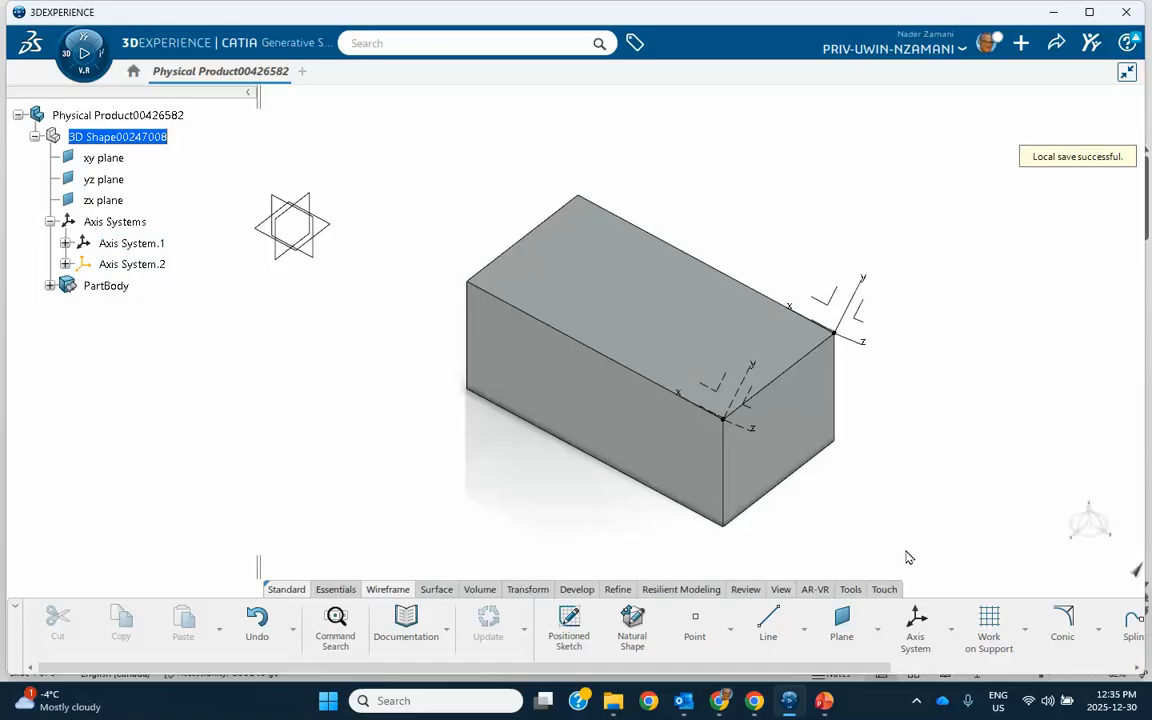
# Start a new Euler angles axis system with its origin at the box's lower rear right corner vertex
pyautogui.click(916, 626)
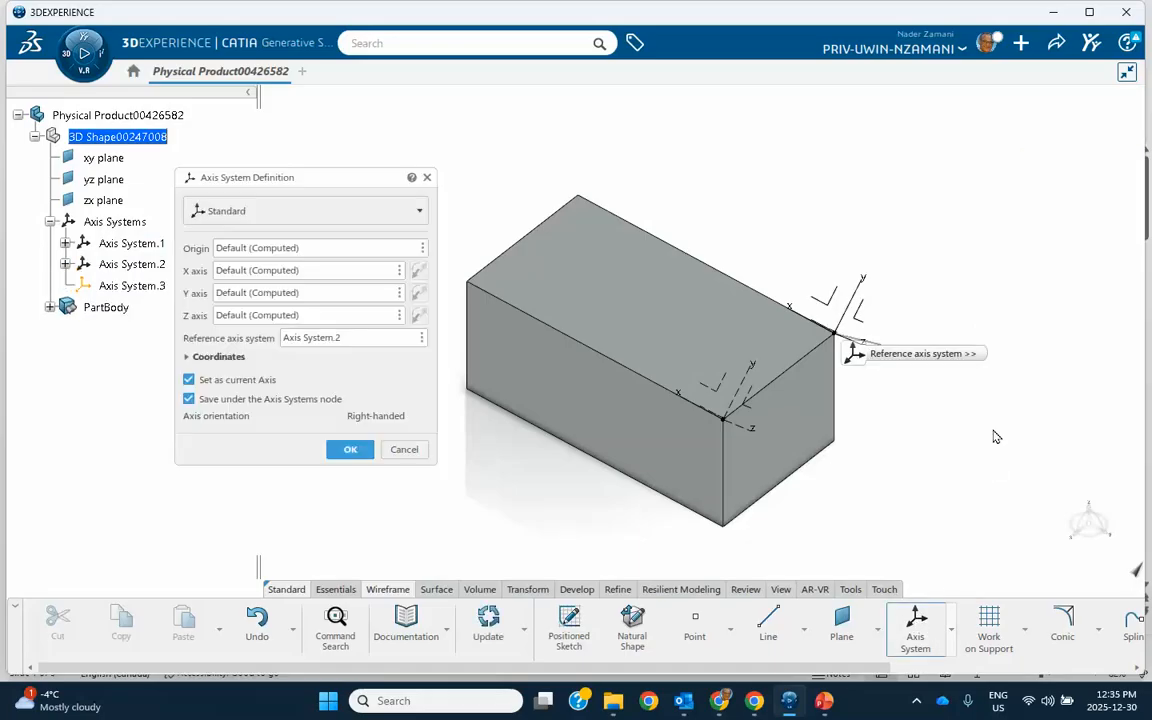
pyautogui.click(306, 211)
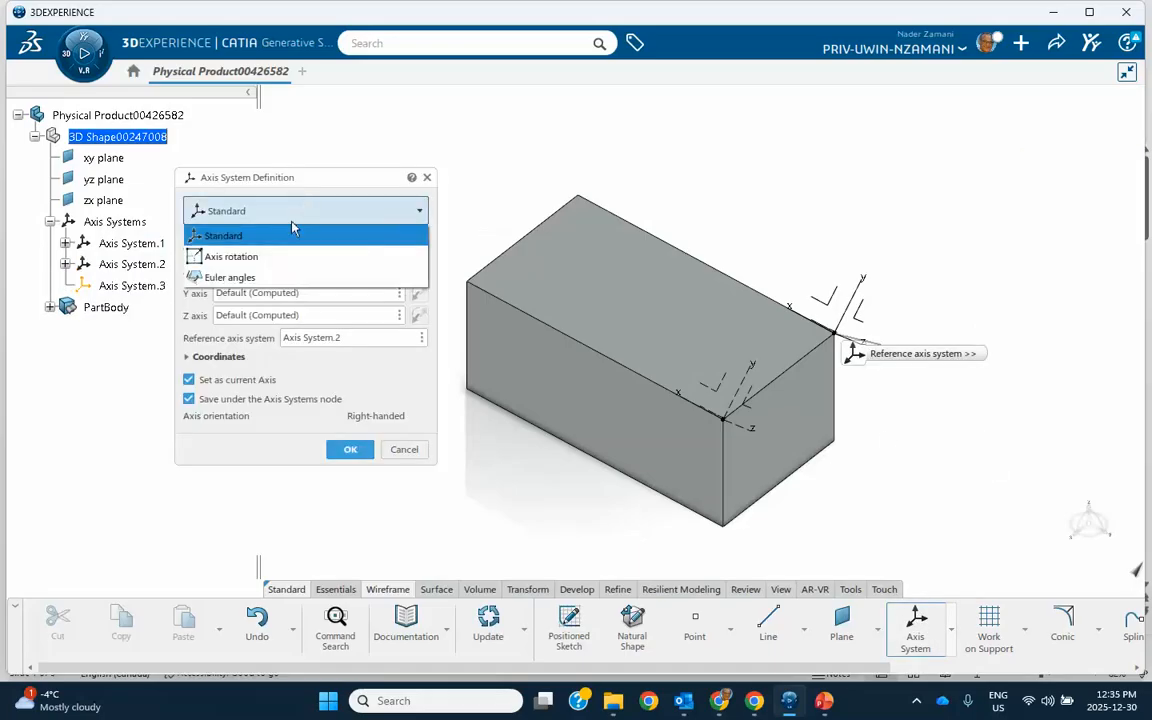
pyautogui.click(195, 278)
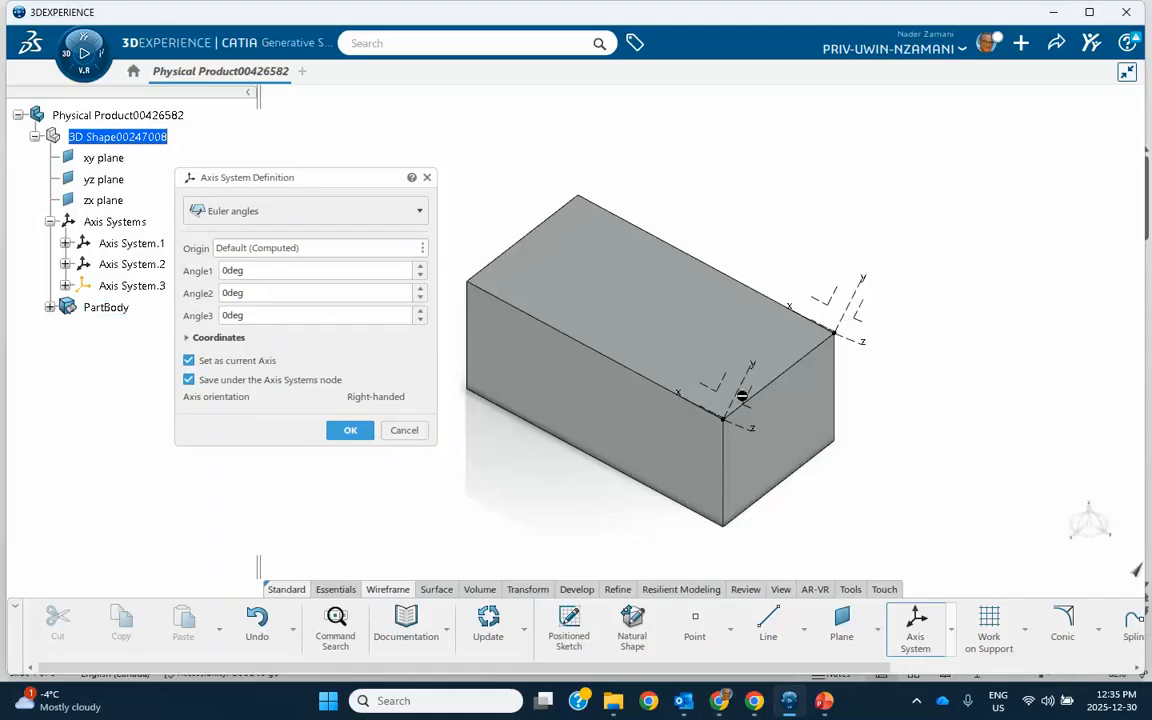
pyautogui.moveTo(349, 185); pyautogui.dragTo(568, 136)
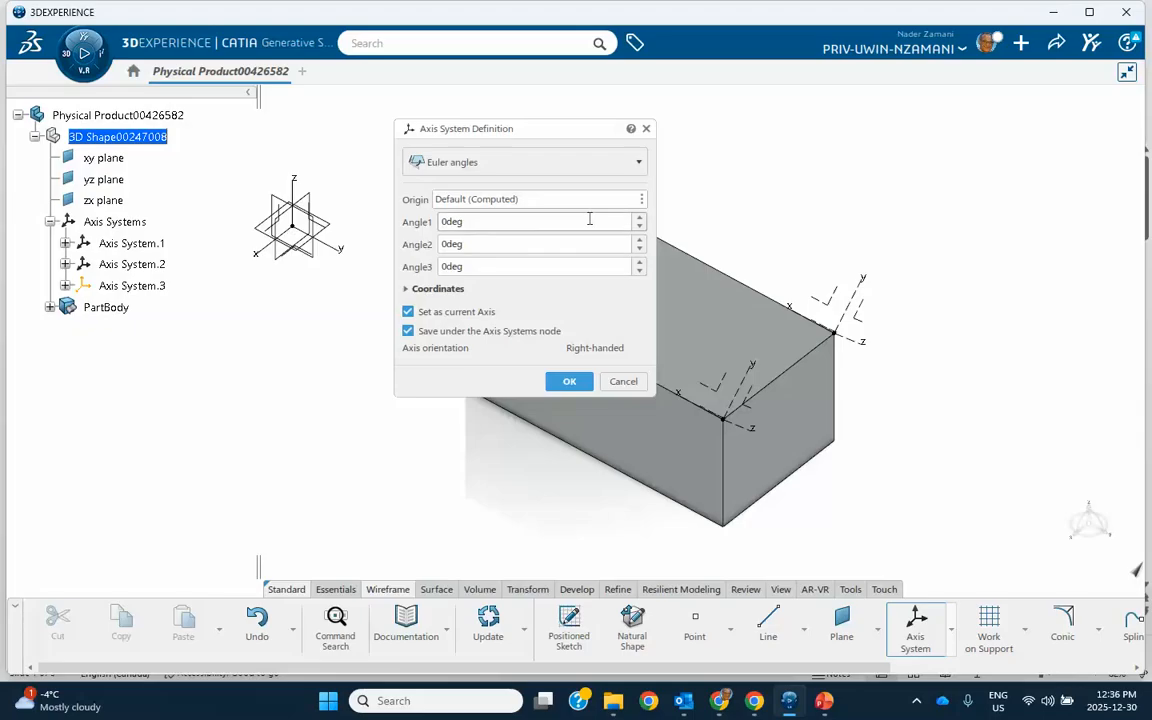
pyautogui.click(500, 203)
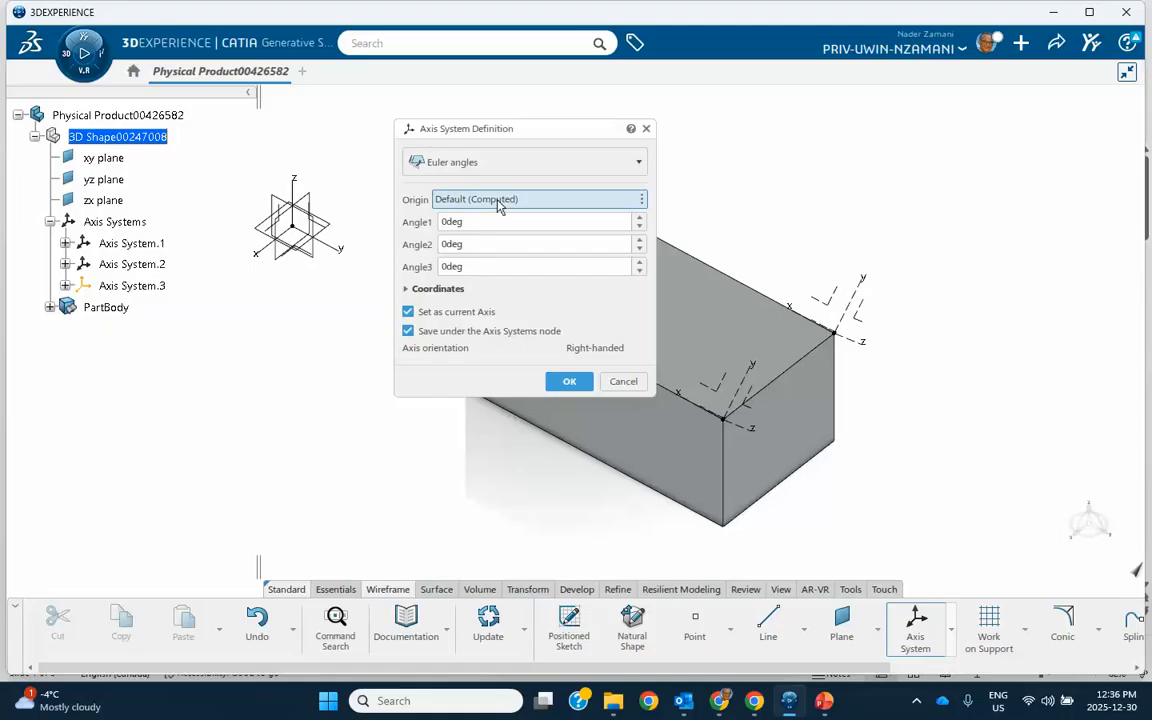
pyautogui.click(835, 443)
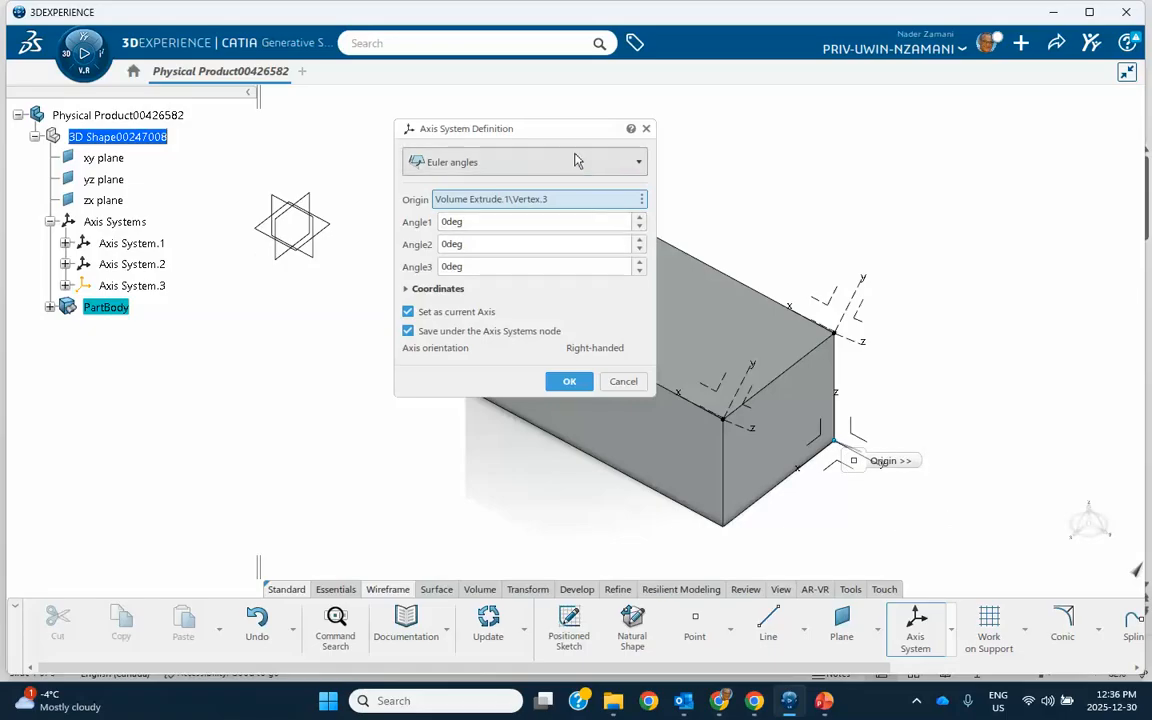
pyautogui.moveTo(548, 133); pyautogui.dragTo(350, 182)
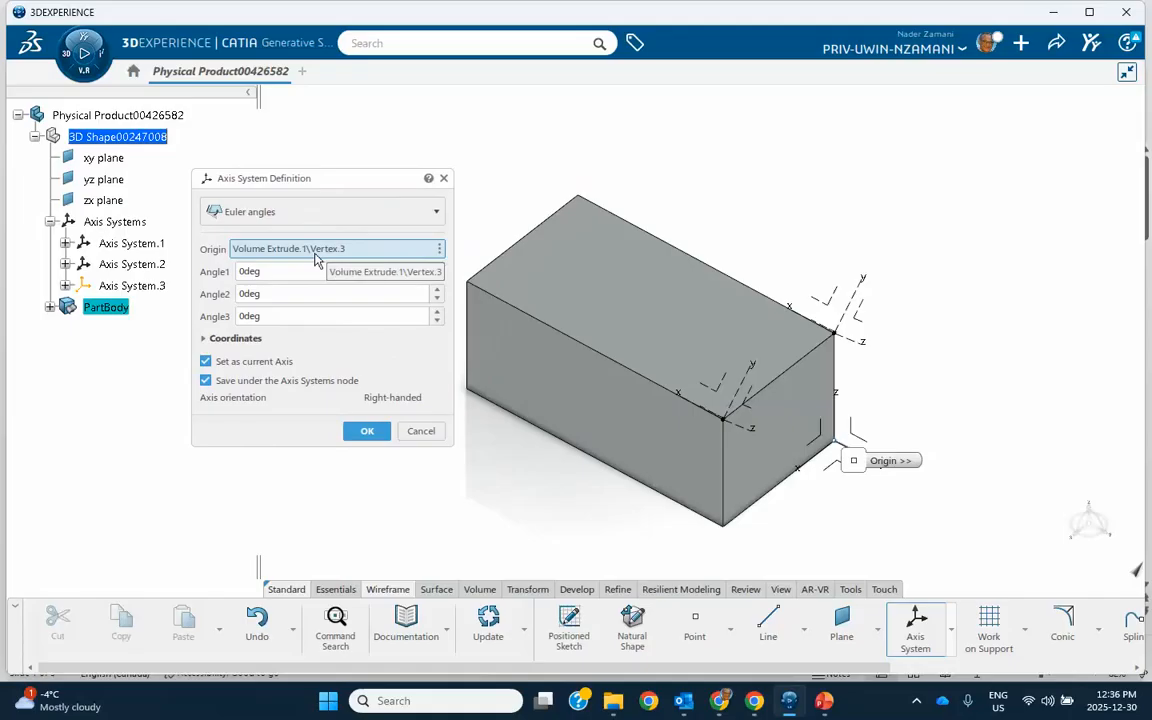
# Switch to PowerPoint to review the Euler angle sequence slide, then return
pyautogui.click(825, 701)
pyautogui.click(830, 701)
pyautogui.click(830, 701)
pyautogui.click(141, 385)
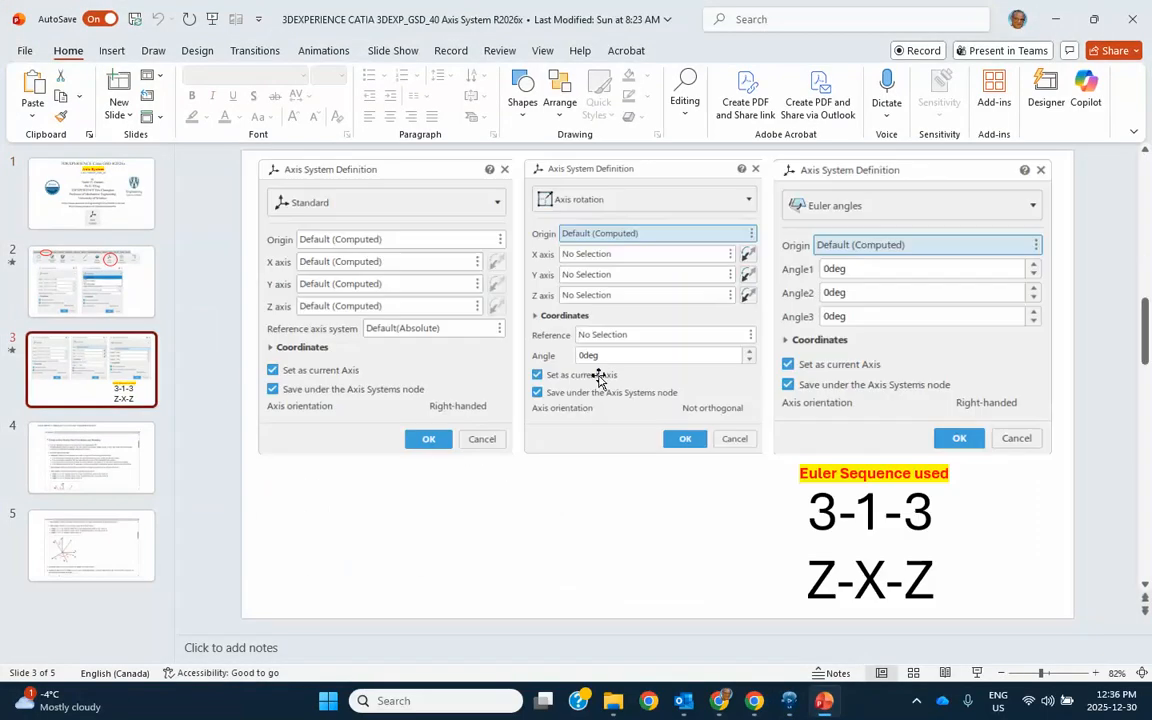
pyautogui.click(1055, 19)
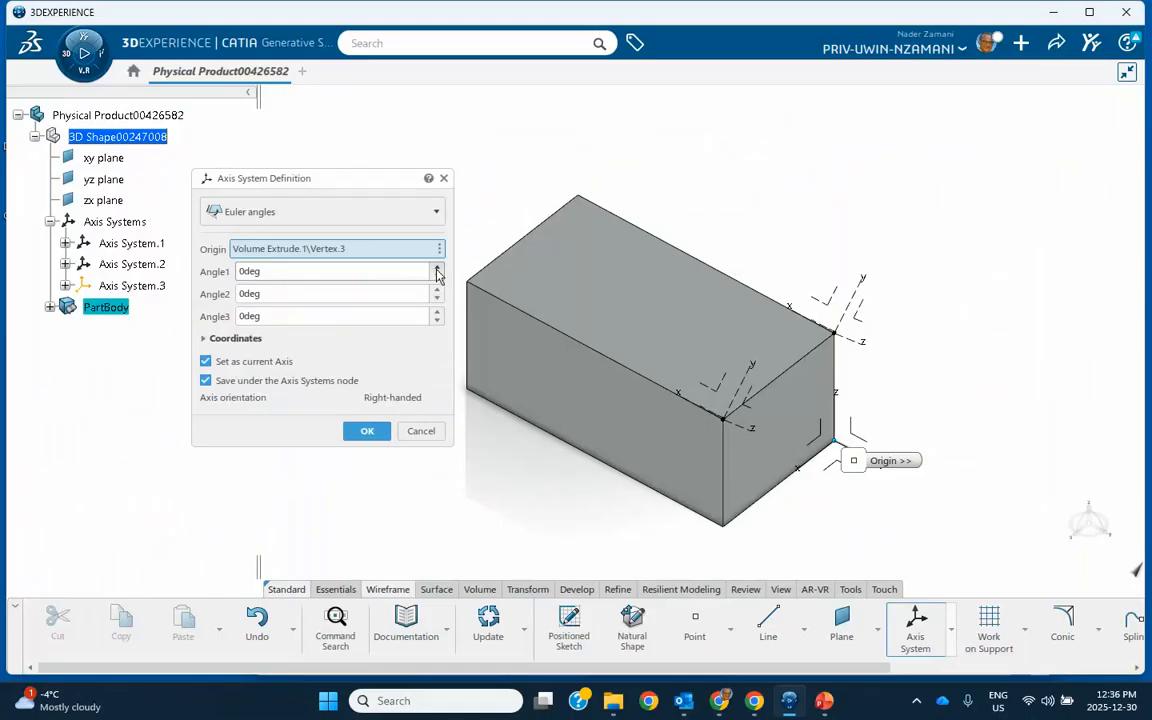
# Set the Euler angles to Angle1 22 deg and Angle2 25 deg, adjust Angle3, and confirm the axis system
pyautogui.moveTo(853, 461); pyautogui.dragTo(923, 141)
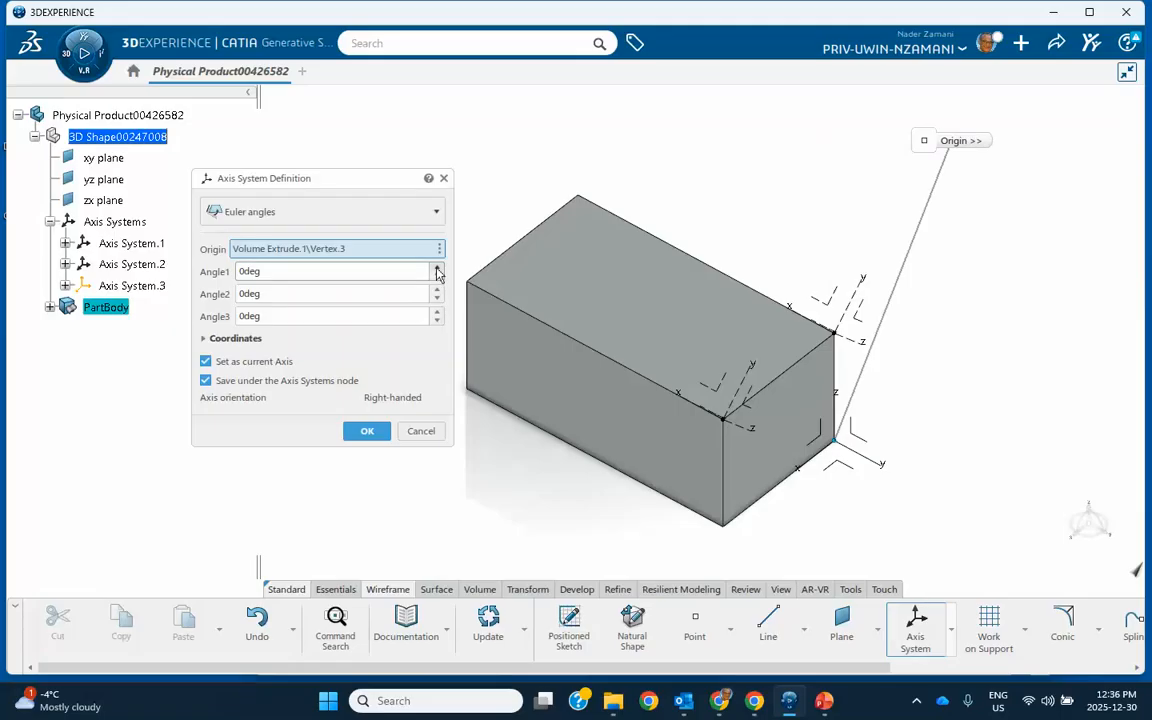
pyautogui.moveTo(437, 271); pyautogui.dragTo(437, 271)
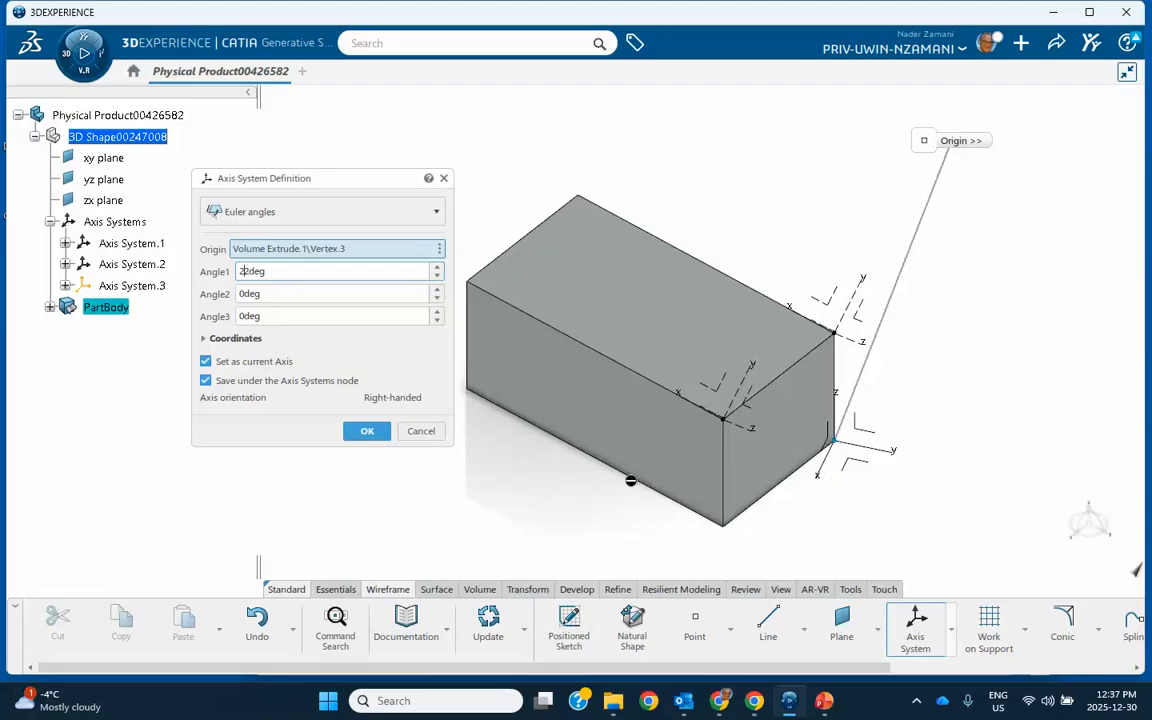
pyautogui.click(437, 289)
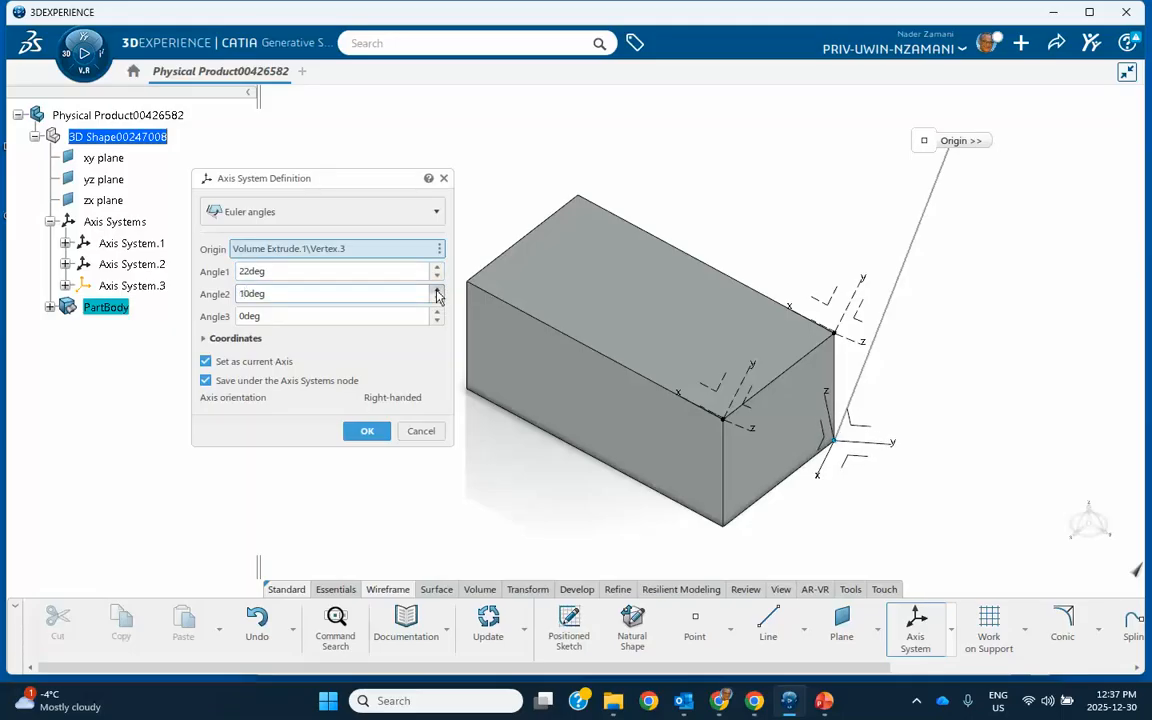
pyautogui.click(437, 289)
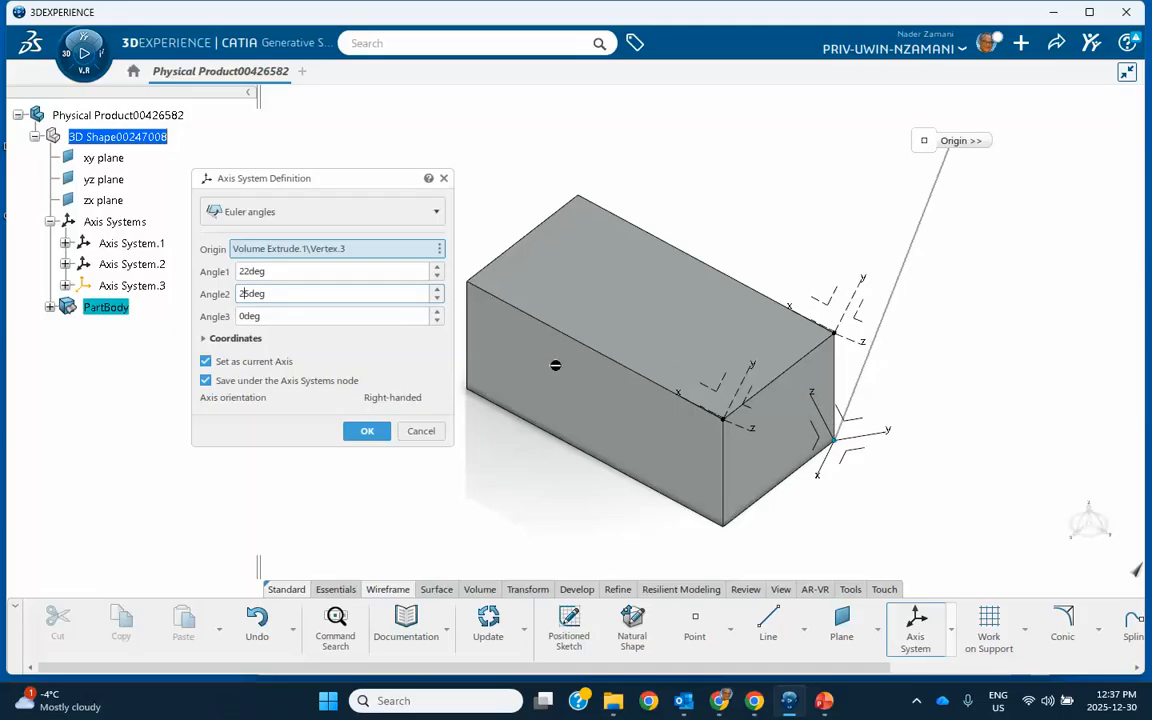
pyautogui.click(437, 312)
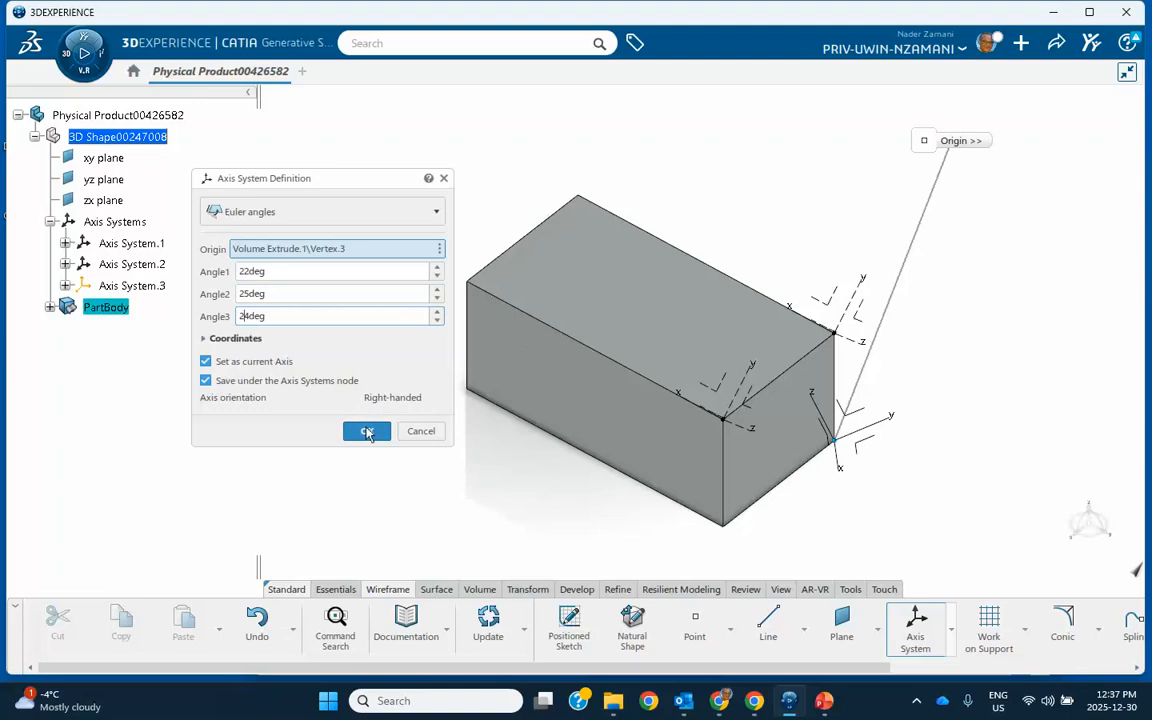
pyautogui.click(367, 431)
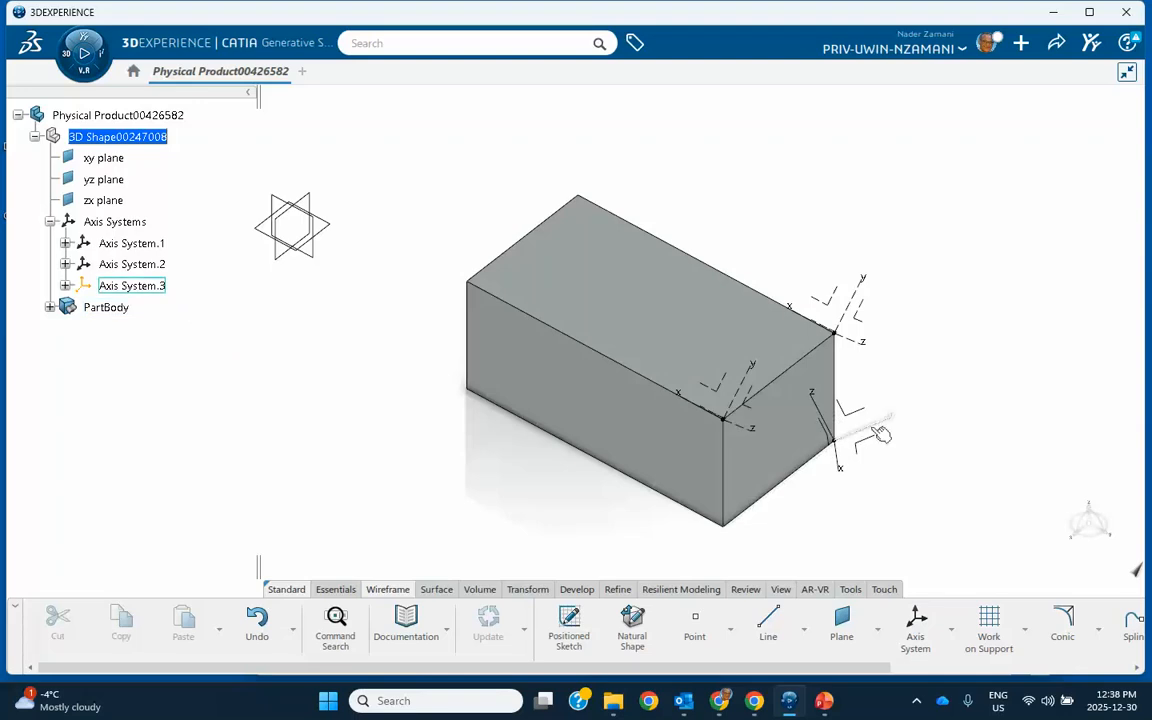
# Set Axis System.3 as not current so it no longer serves as the reference axis system
pyautogui.click(914, 628)
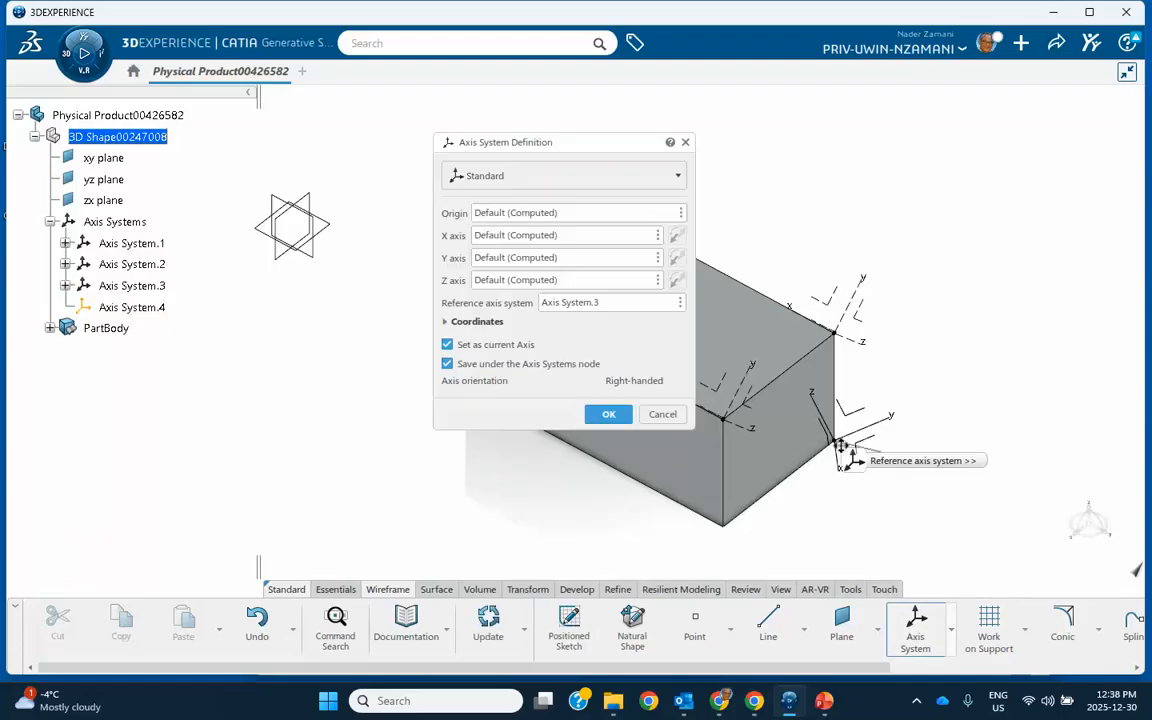
pyautogui.click(662, 414)
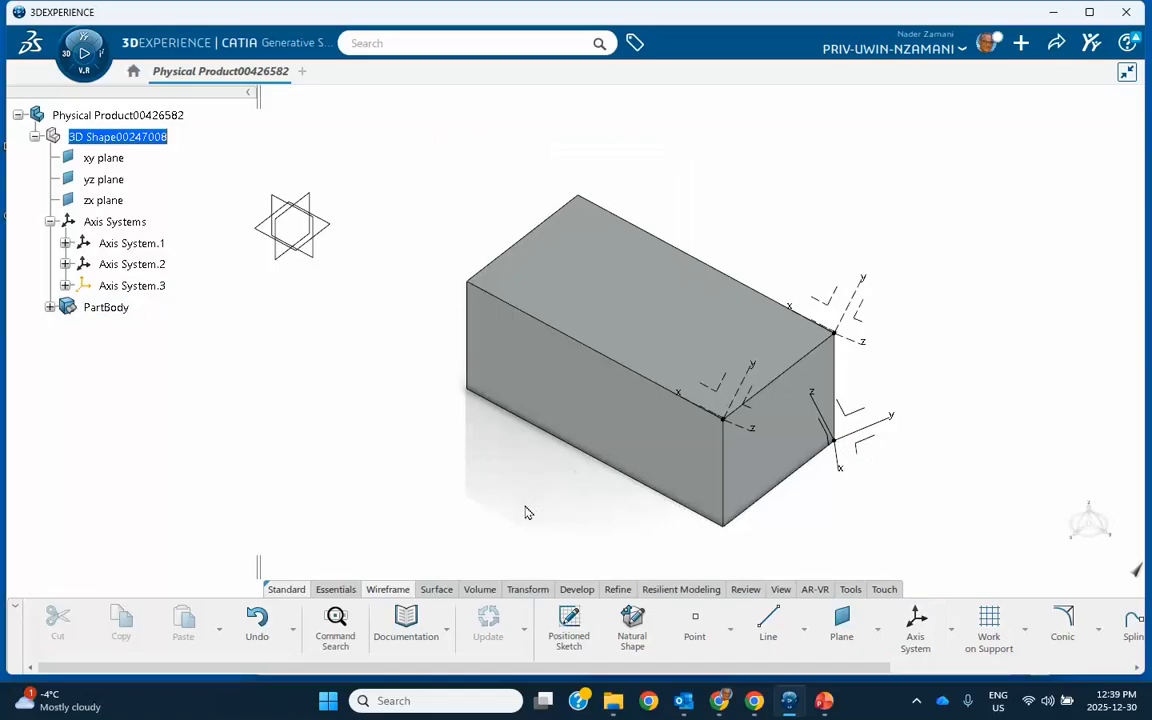
pyautogui.rightClick(888, 428)
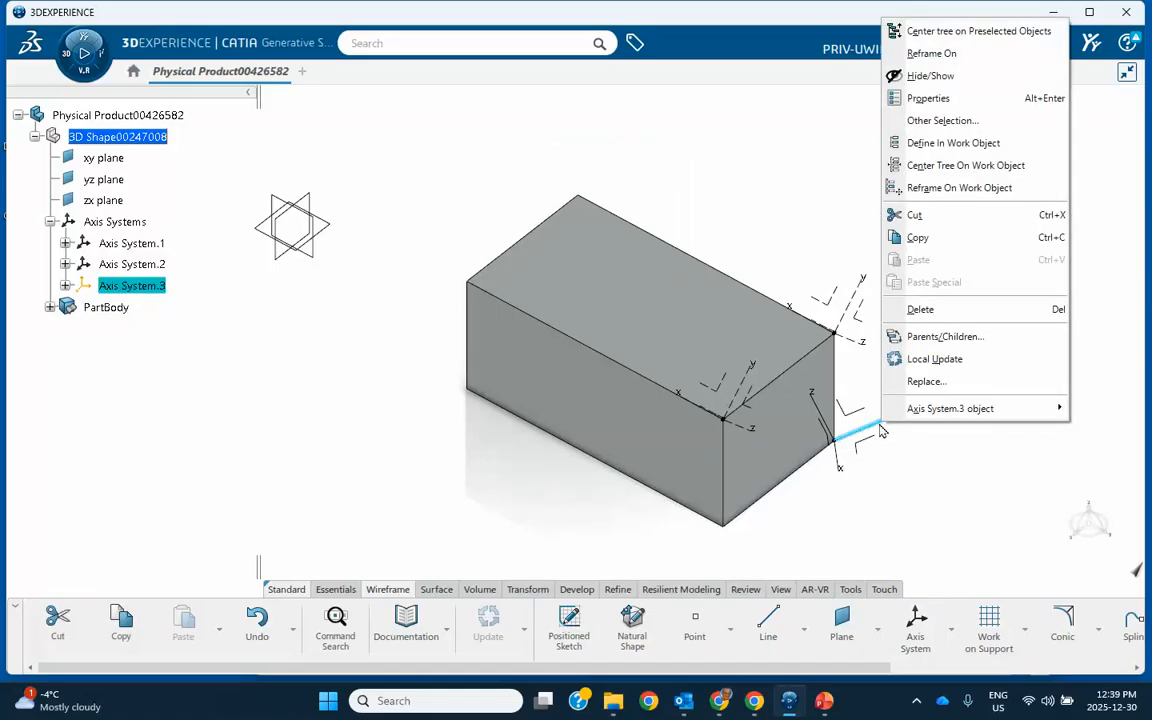
pyautogui.moveTo(893, 416)
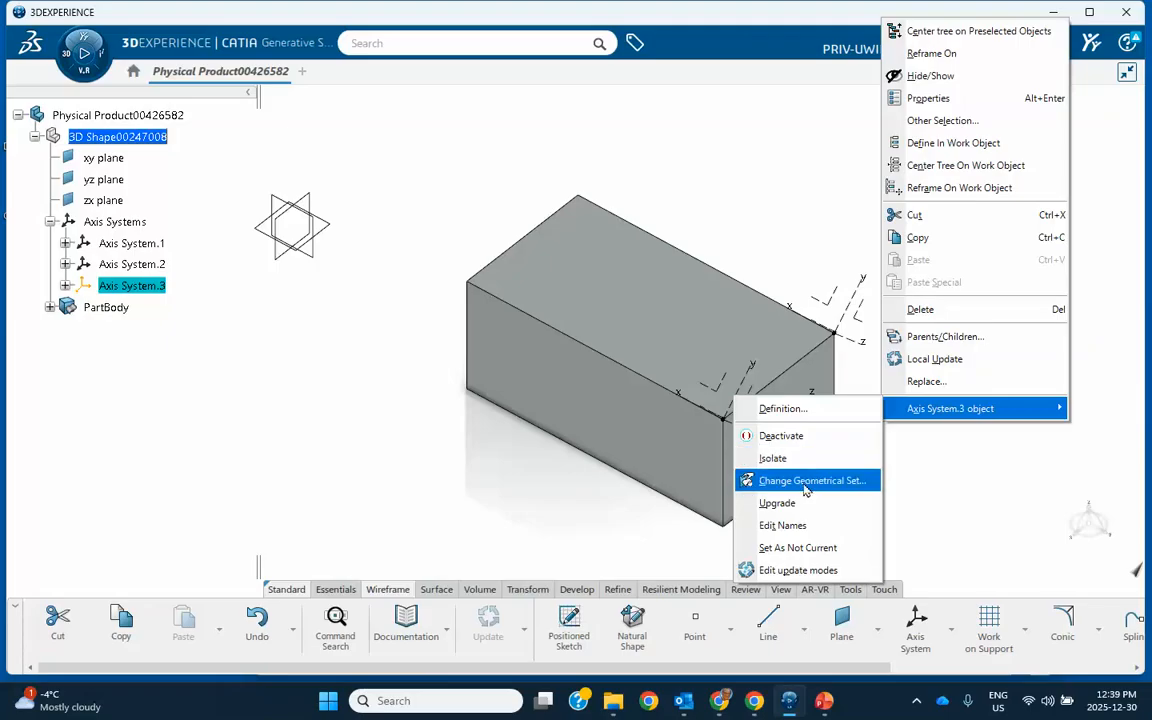
pyautogui.click(777, 548)
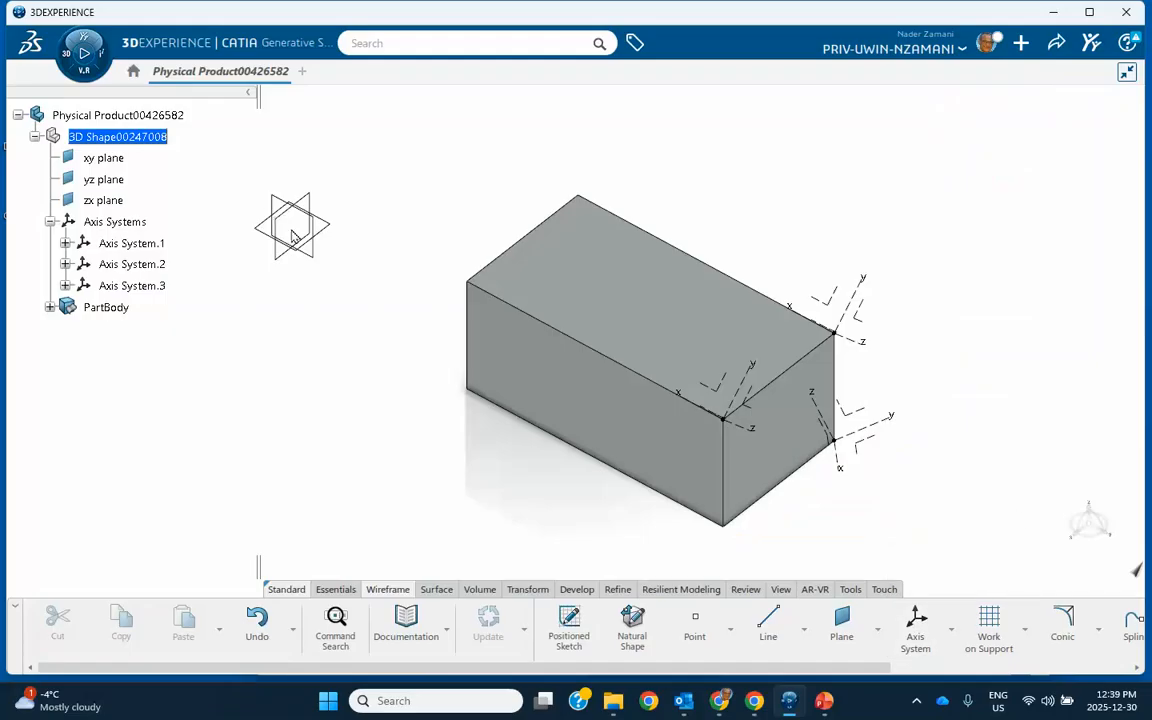
# Create a standard axis system with default computed origin and axes, referenced to the absolute axis system
pyautogui.click(915, 627)
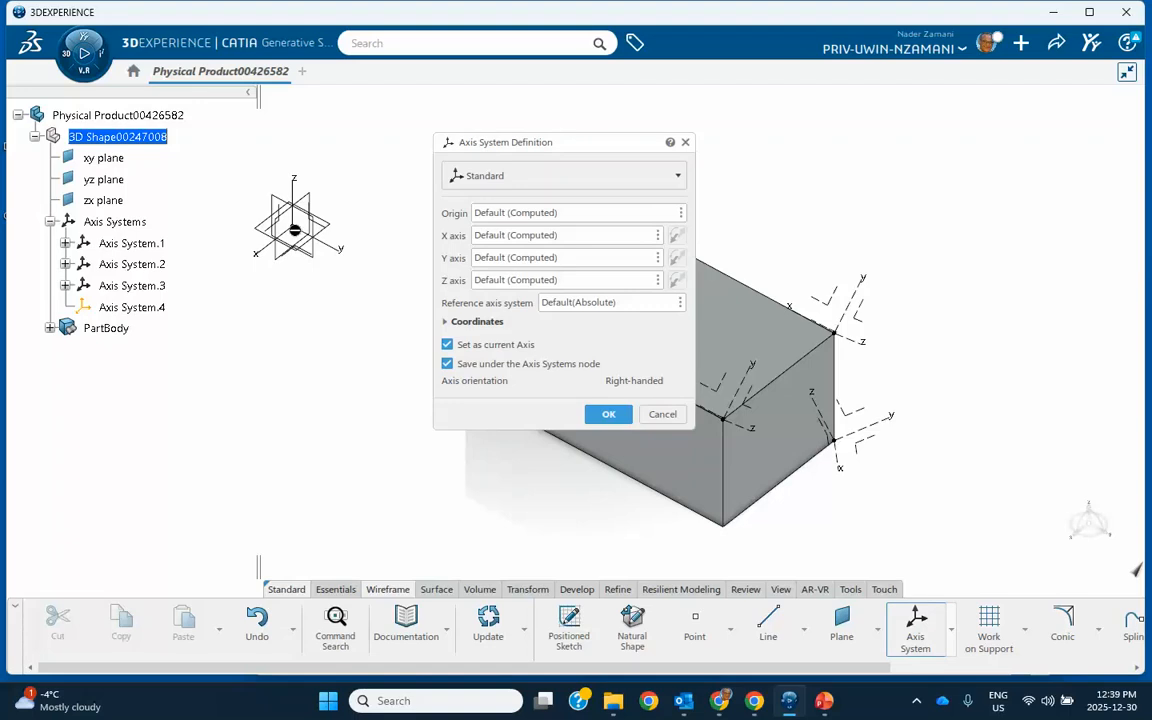
pyautogui.click(608, 414)
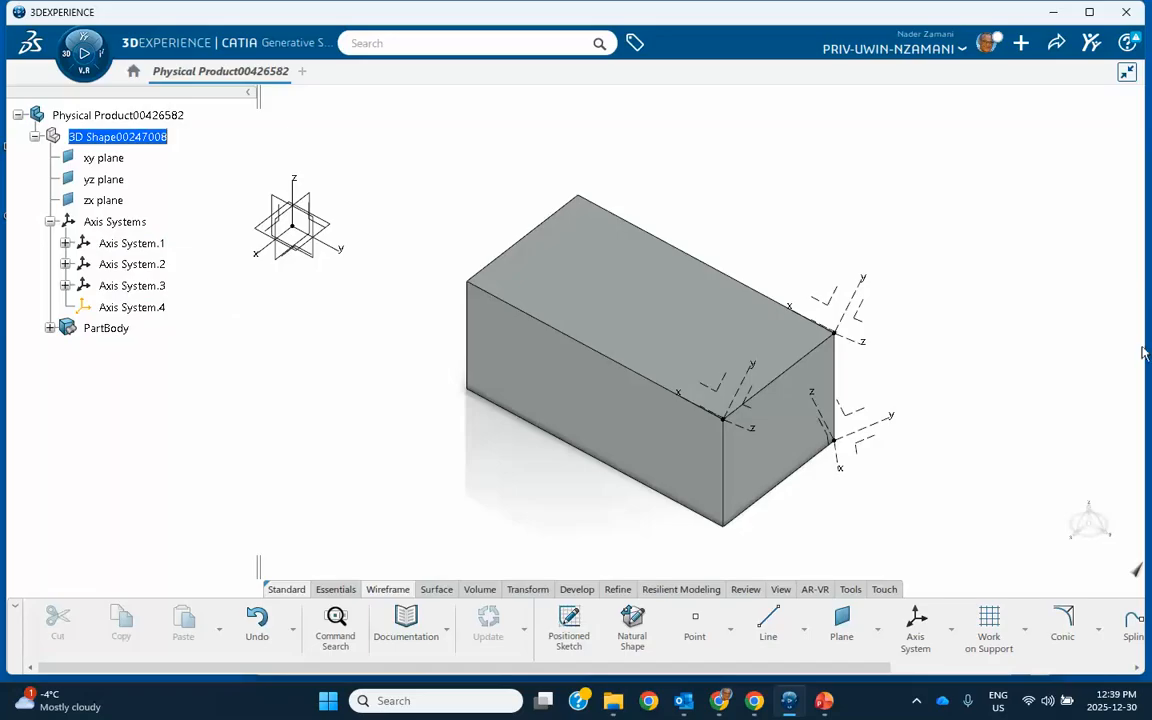
pyautogui.click(916, 700)
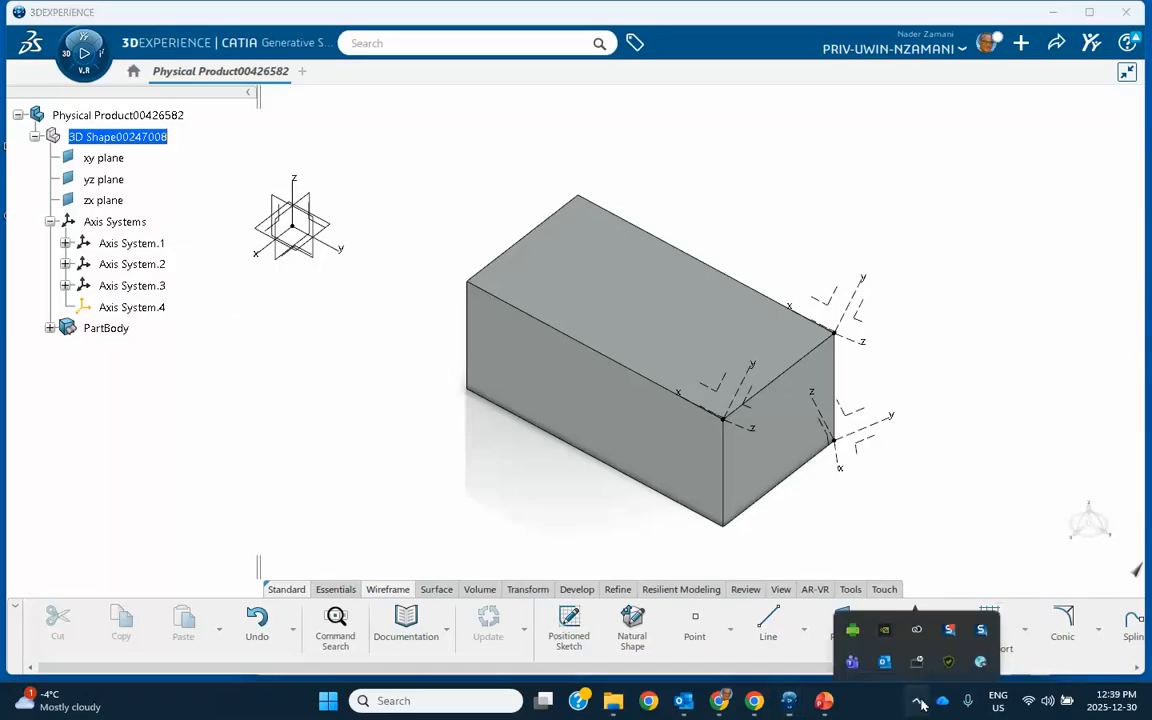